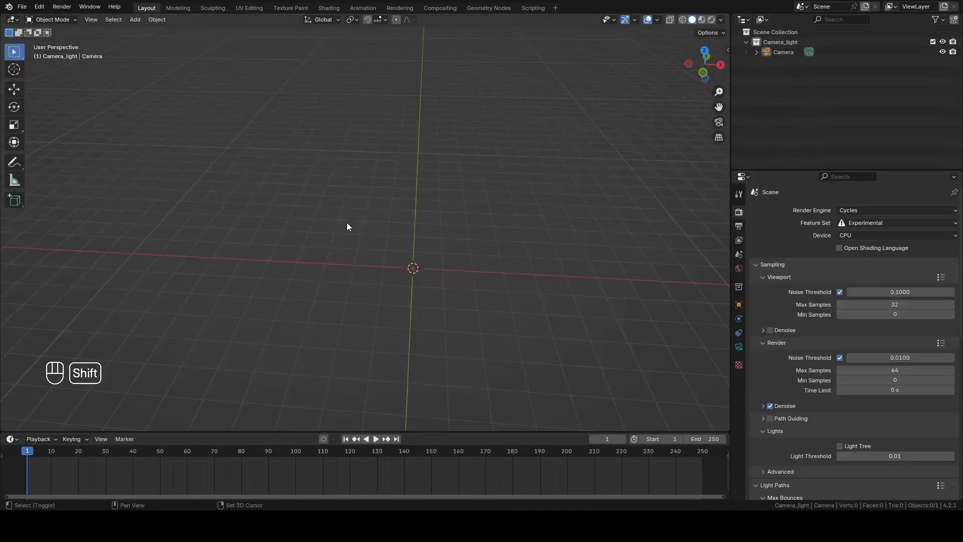
Add a cube mesh at the centre of the scene
key(shift+a)
mouse_move(333, 235)
click(380, 243)
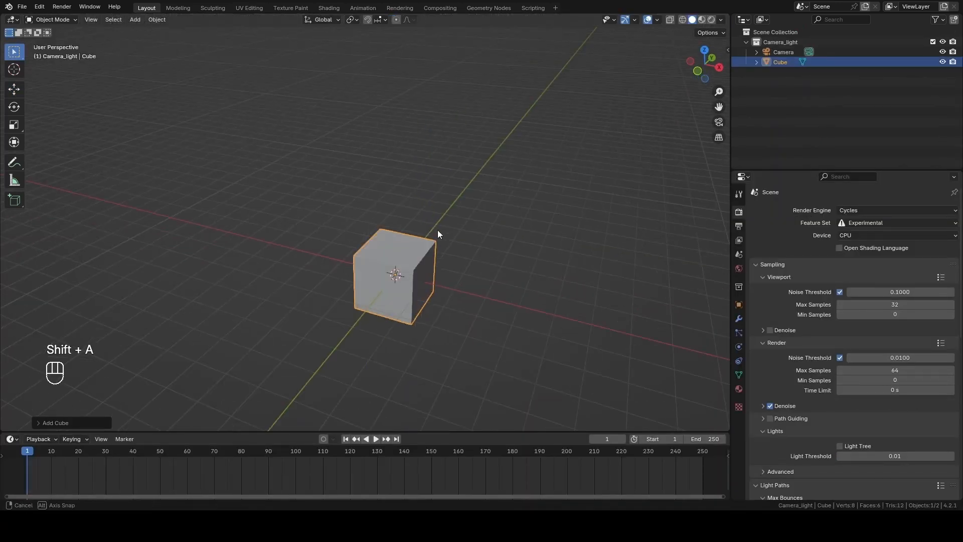
Switch to the Shading workspace, create a new material for the cube and set its Metallic to 1.000
click(329, 8)
click(485, 301)
middle_drag(571, 403, 406, 454)
drag(473, 376, 500, 376)
drag(498, 383, 600, 384)
middle_drag(508, 372, 426, 377)
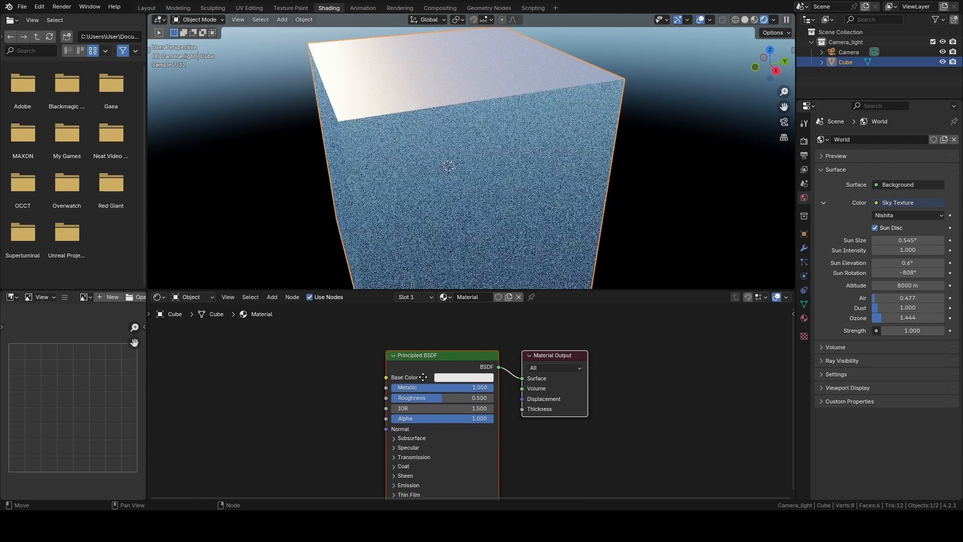
Darken the Principled BSDF's base color to a dark grey with a Value of about 0.077
click(444, 379)
drag(530, 265, 529, 286)
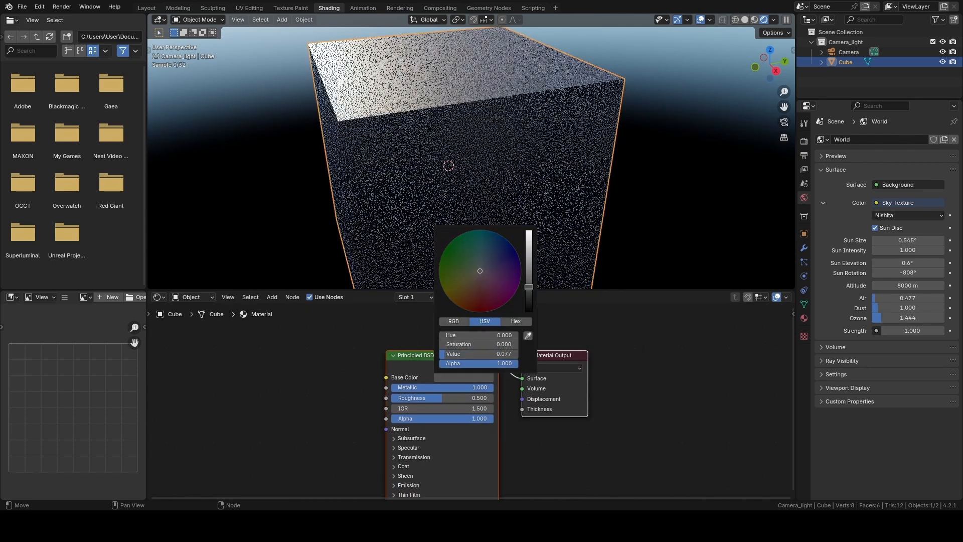
middle_drag(307, 384, 374, 366)
Bring the grunge image texture into the cube's material and connect its Color output to the Principled BSDF's Roughness
click(340, 379)
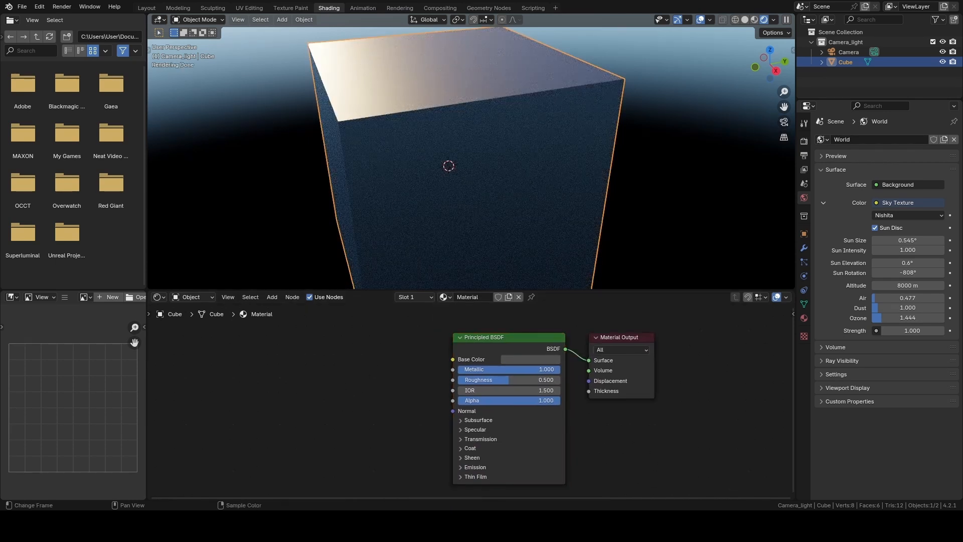
drag(150, 361, 199, 354)
click(241, 341)
middle_drag(246, 361, 344, 346)
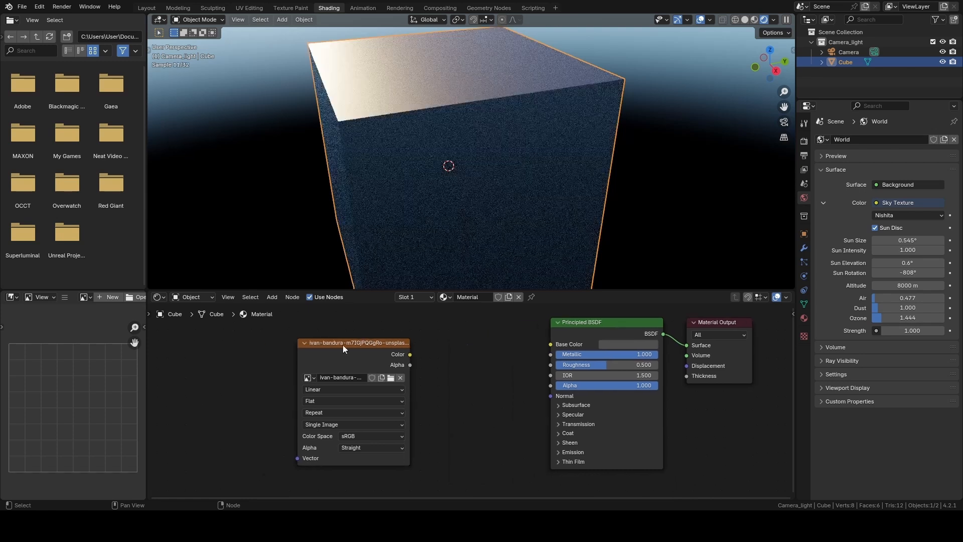
drag(411, 354, 551, 364)
middle_drag(551, 364, 659, 372)
Add Texture Coordinate and Mapping nodes to the image texture's Vector input and arrange them beside it
click(458, 360)
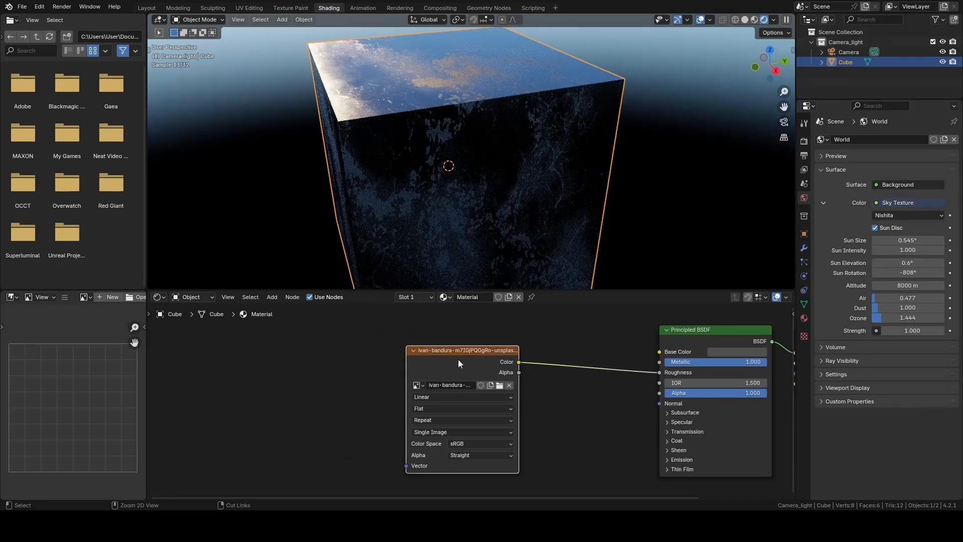
key(ctrl+t)
middle_drag(417, 366, 392, 370)
drag(278, 386, 298, 408)
Set the image texture's projection to Box with a Blend of 1.000
click(418, 413)
click(397, 445)
middle_drag(404, 404, 353, 419)
drag(353, 419, 431, 418)
middle_drag(466, 215, 522, 169)
Insert a Color Ramp node between the image texture's Color output and the Principled BSDF's Roughness
key(shift+a)
text(colr)
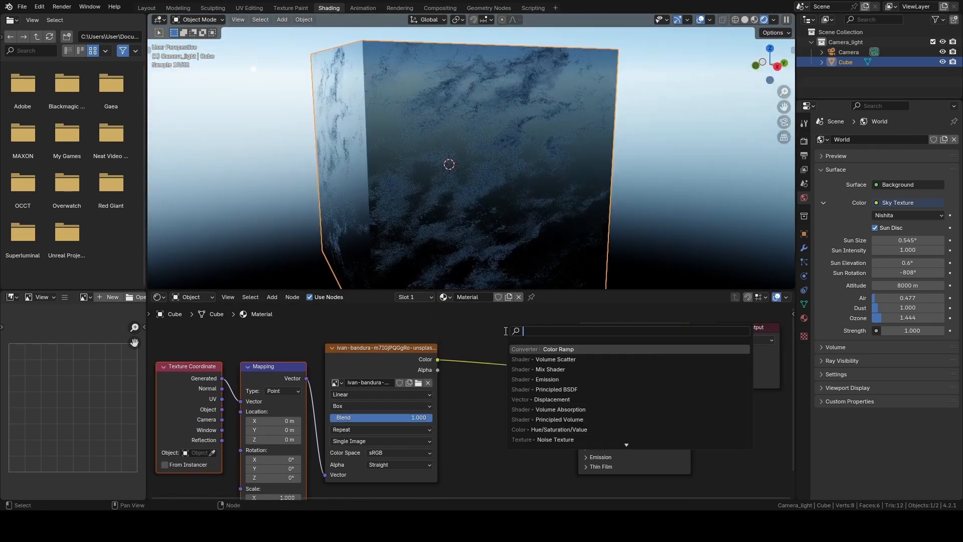
key(Return)
click(456, 332)
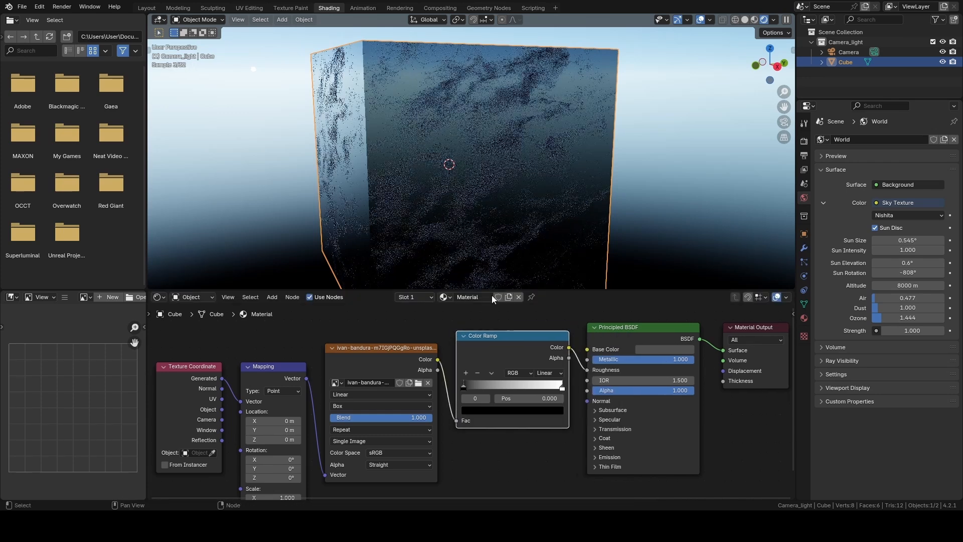
Adjust the Color Ramp's contrast by moving the black stop to 0.645 and the white stop to 0.950
middle_drag(586, 163, 484, 162)
shift+middle_drag(485, 161, 543, 179)
middle_drag(501, 268, 490, 172)
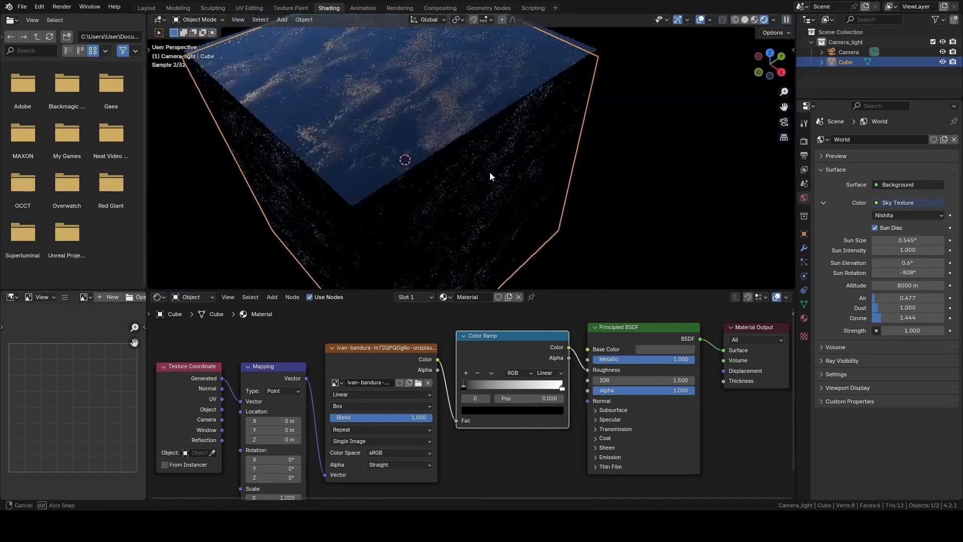
middle_drag(543, 134, 558, 142)
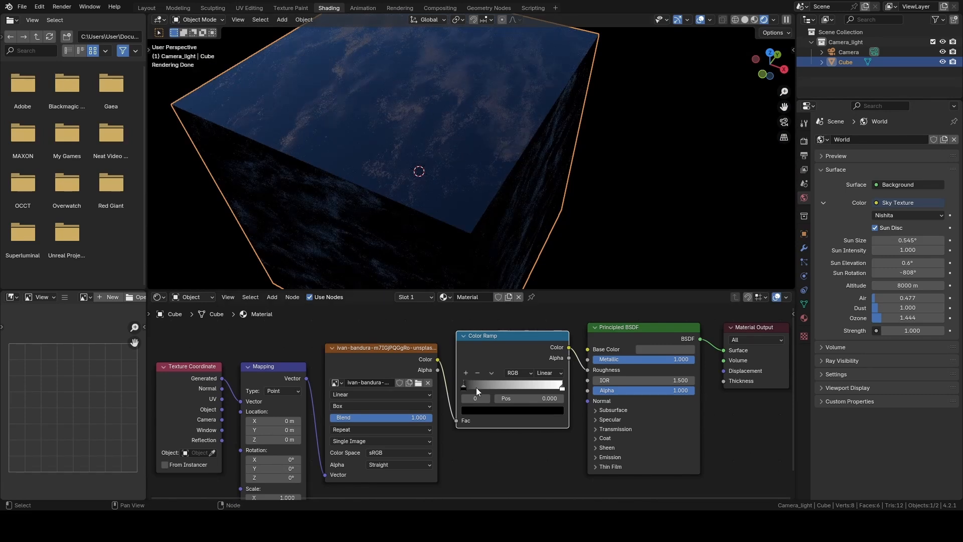
drag(468, 387, 558, 387)
middle_drag(472, 101, 491, 169)
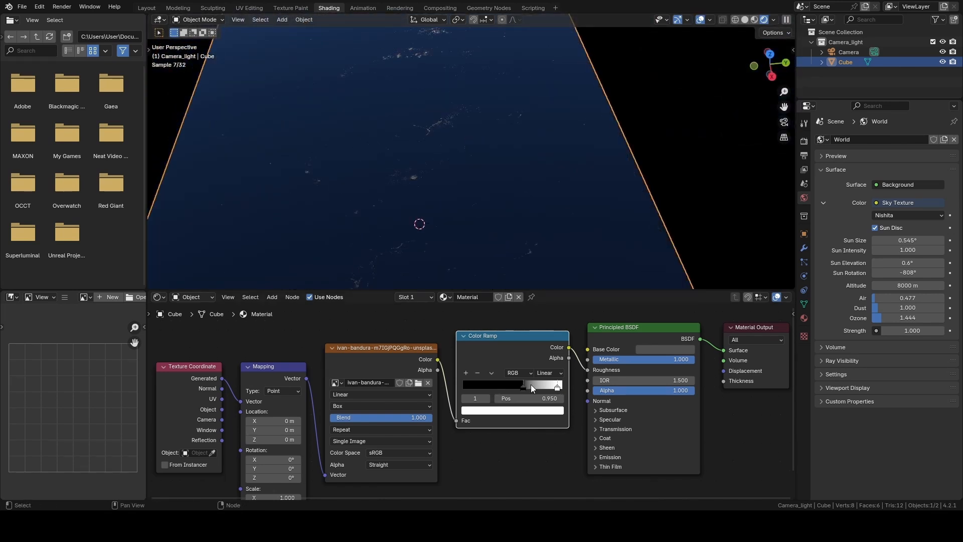
drag(525, 384, 527, 384)
middle_drag(530, 274, 524, 83)
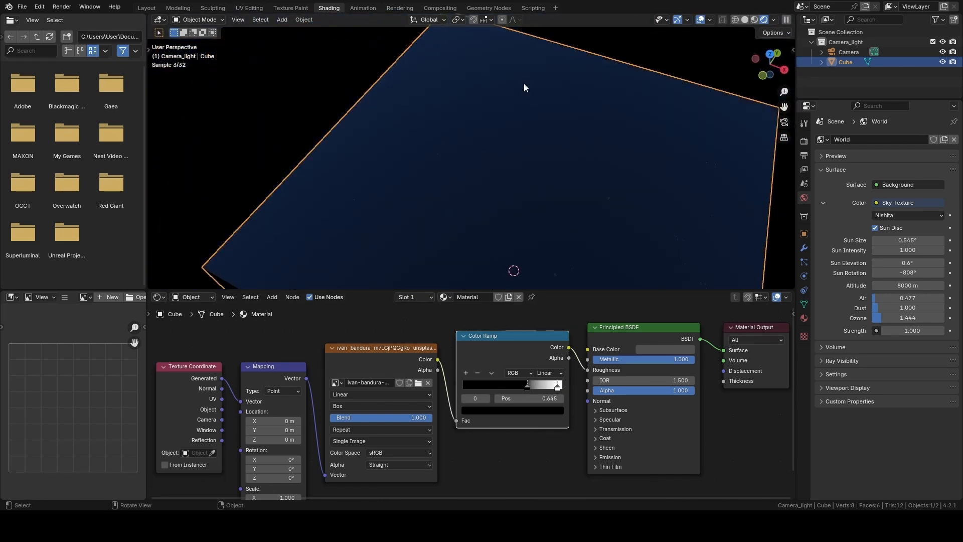
middle_drag(578, 158, 556, 150)
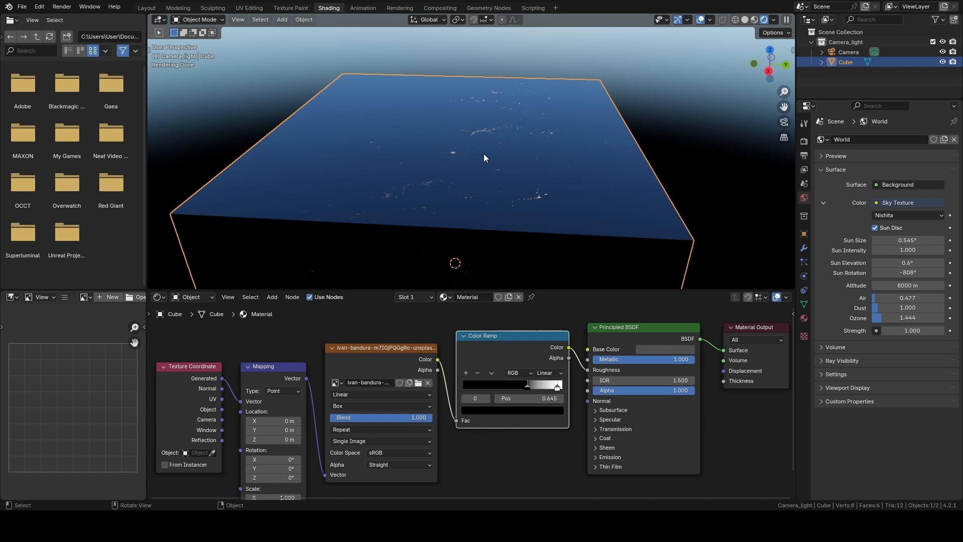
middle_drag(462, 157, 541, 134)
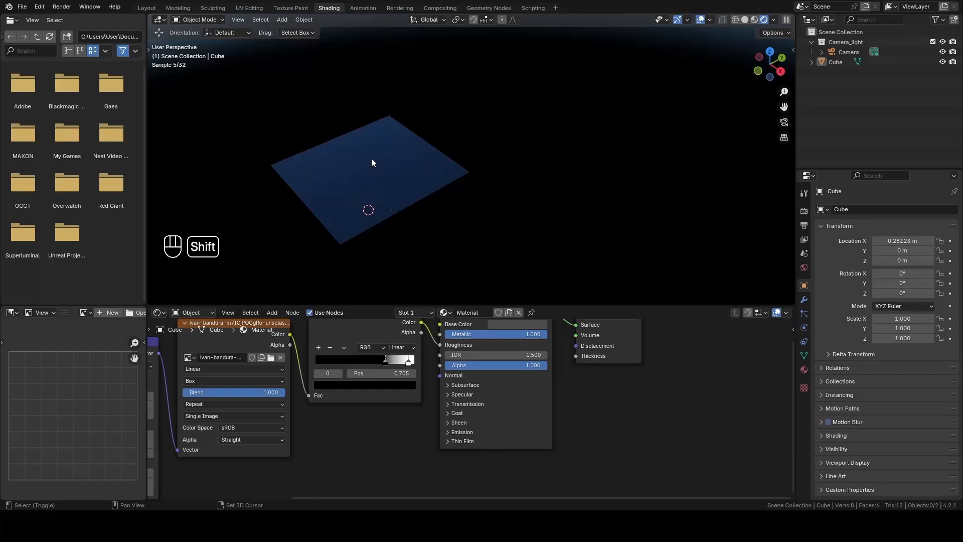
Create a new collection, move the cube into it and rename the collection Cube
middle_drag(370, 162, 476, 162)
click(954, 20)
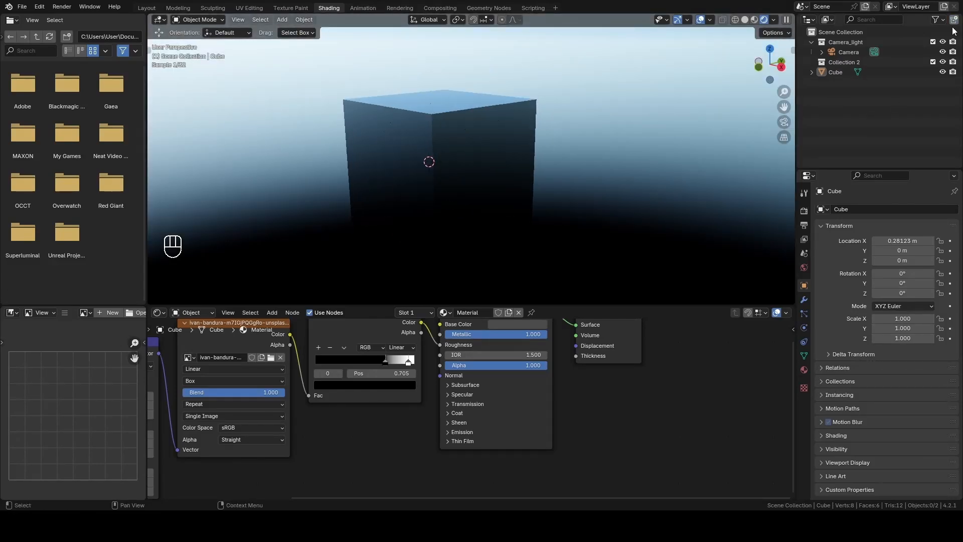
drag(837, 72, 841, 62)
click(843, 64)
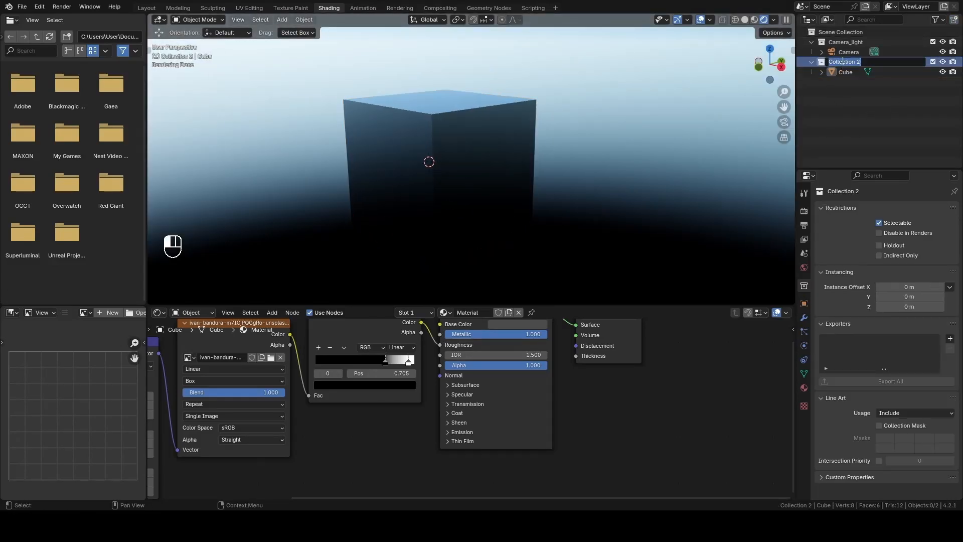
double_click(843, 62)
text(Cube)
key(Return)
Switch the viewport to solid shading and add a plane mesh
key(z)
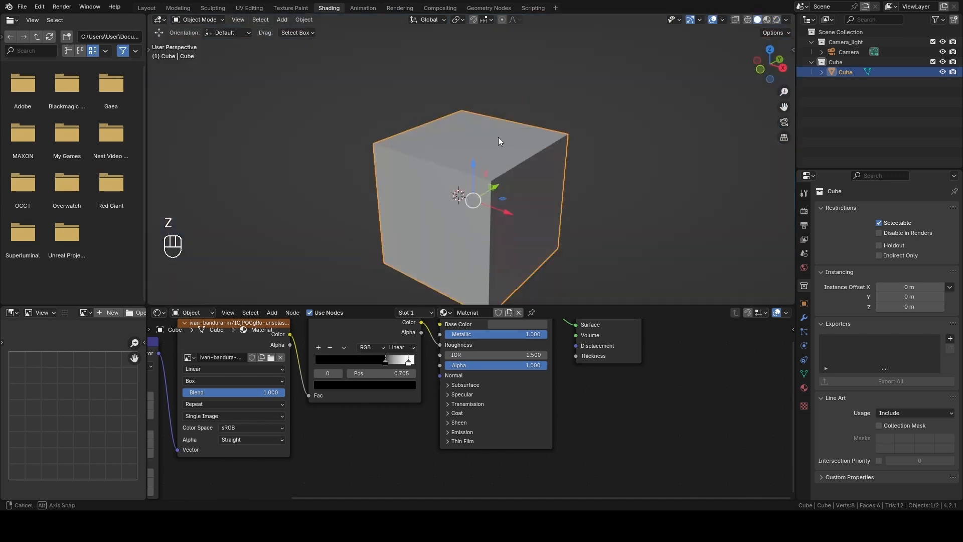
key(shift+a)
mouse_move(474, 38)
click(569, 39)
scroll(570, 148, down, 4)
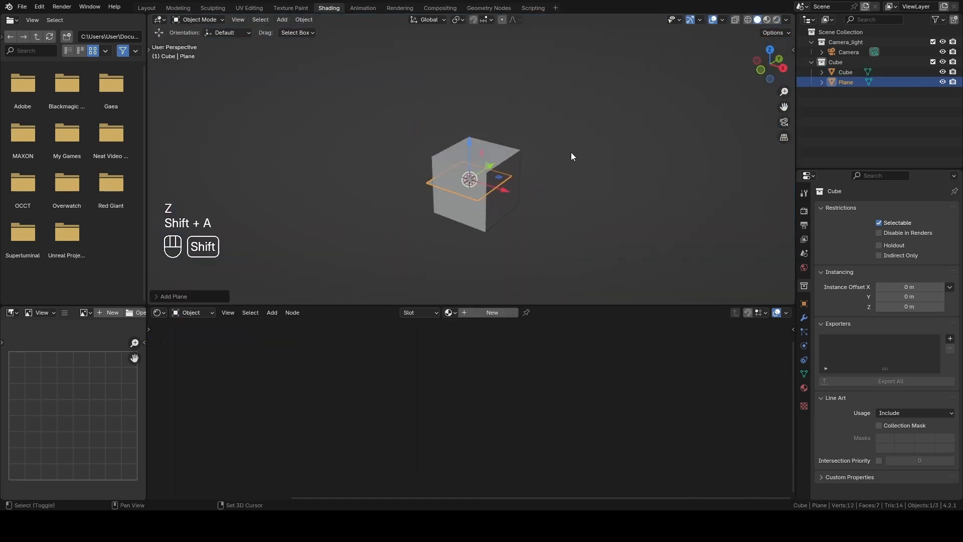
Move the plane along the X axis so that it sits clear of the cube
shift+middle_drag(571, 152, 518, 141)
key(g)
key(x)
click(553, 207)
shift+middle_drag(553, 207, 560, 181)
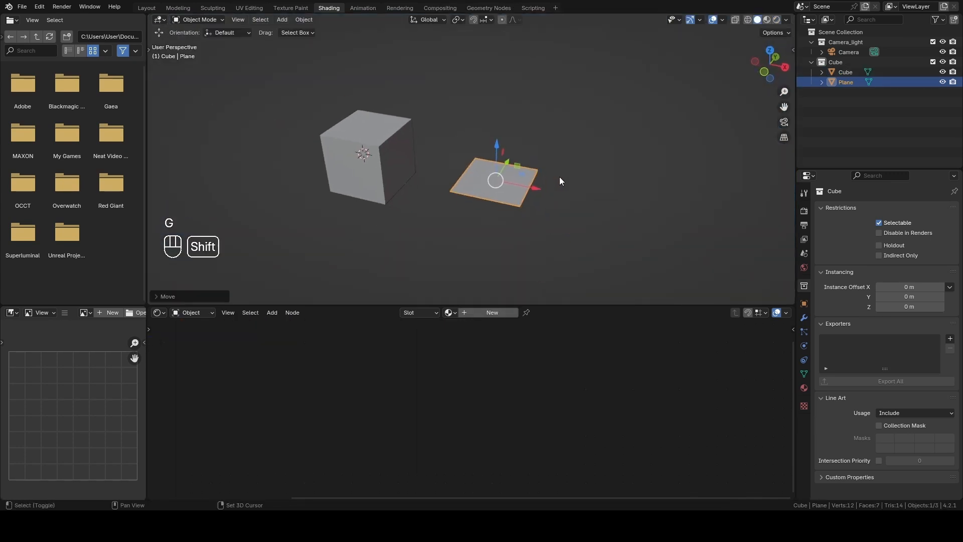
Change the node editor to Geometry Nodes and create a new node tree for the plane
click(159, 312)
click(191, 396)
middle_drag(507, 226, 465, 186)
scroll(302, 154, up, 4)
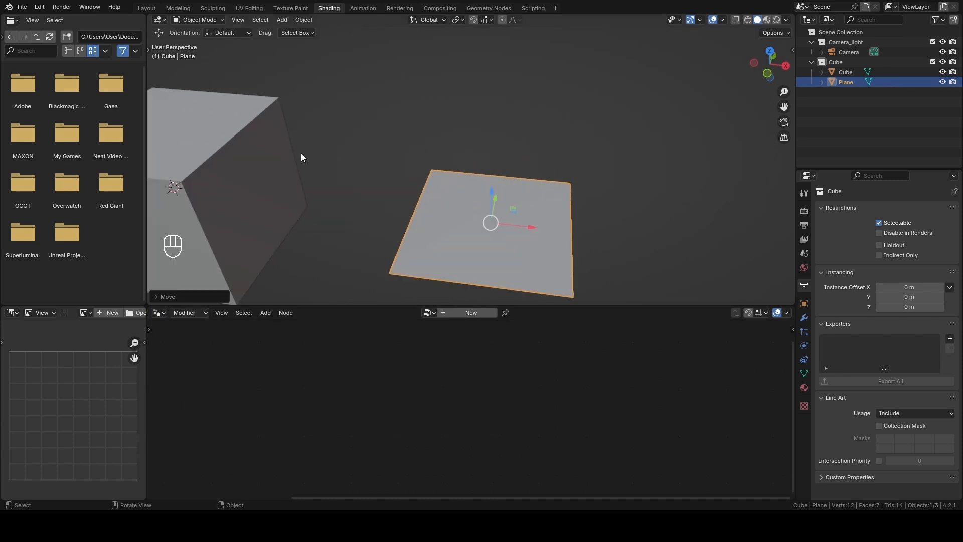
click(468, 314)
Insert a Distribute Points on Faces node between the Group Input and Group Output
key(shift+a)
text(di)
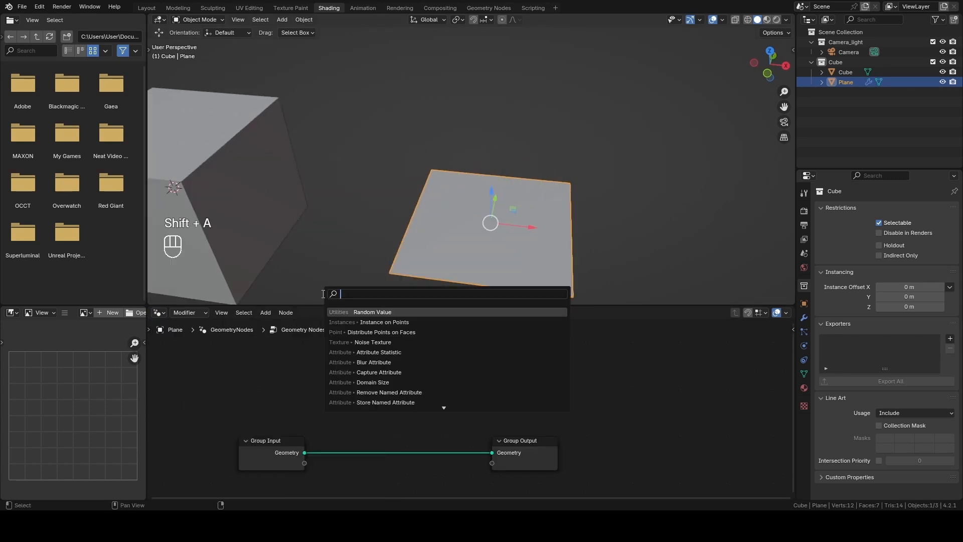
key(BackSpace)
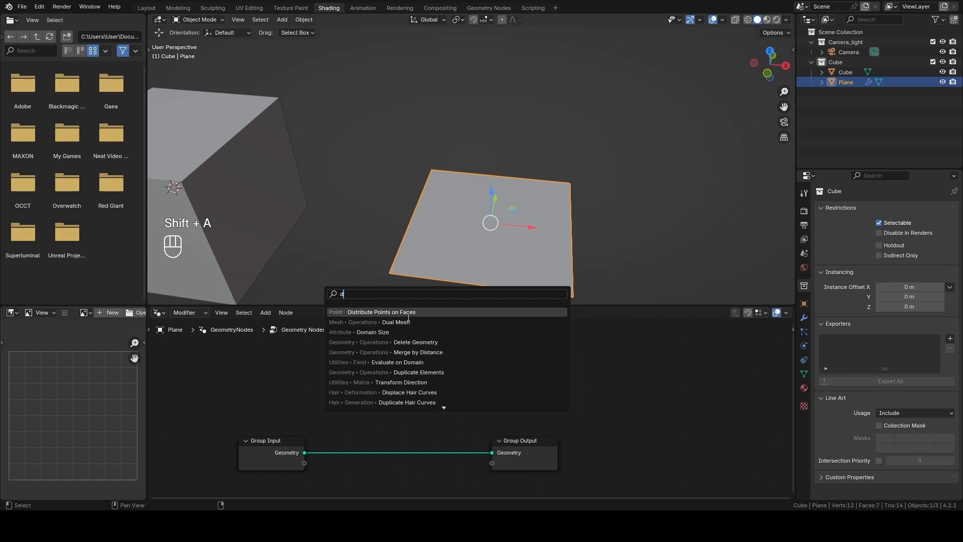
click(387, 312)
click(432, 378)
Insert an Instance on Points node between Distribute Points on Faces and the Group Output
key(shift+a)
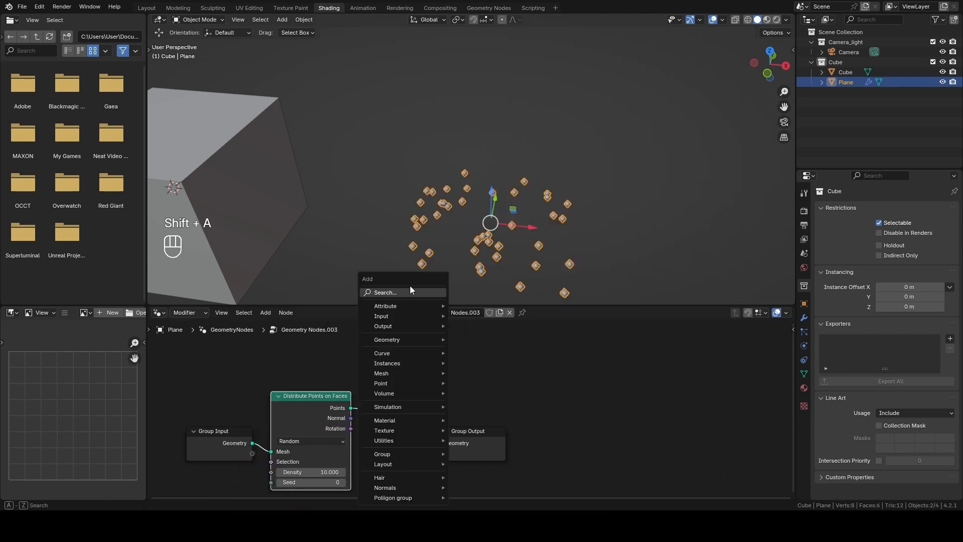
click(407, 287)
text(in)
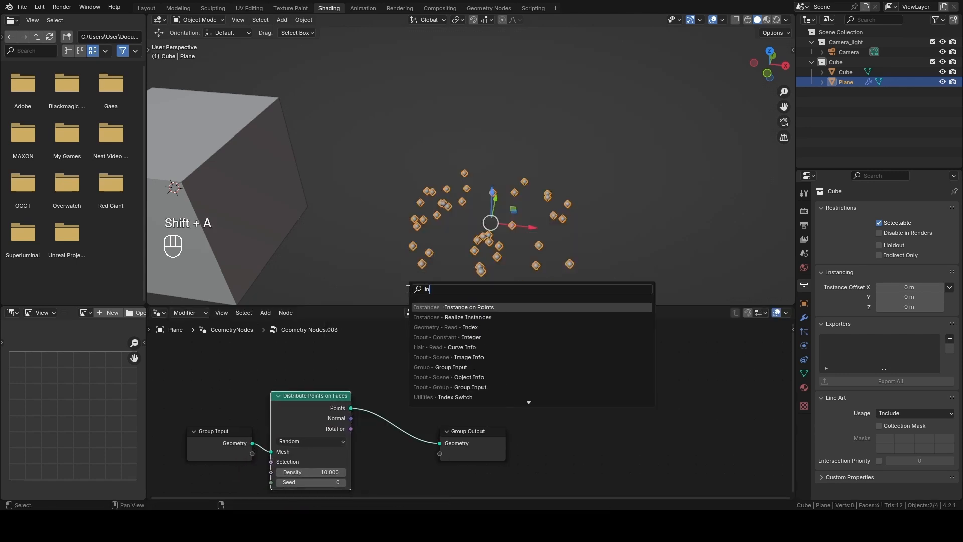
click(433, 307)
click(413, 361)
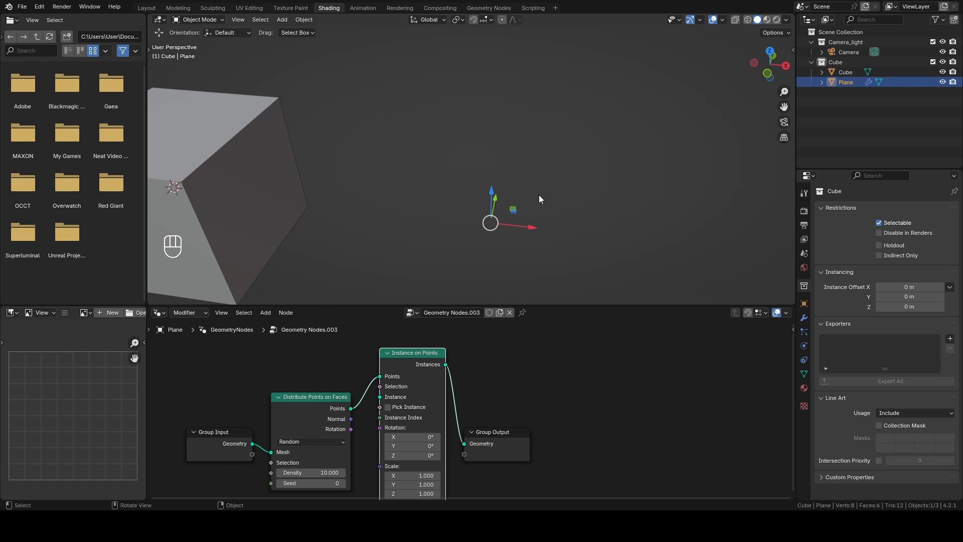
Take the plane out of the Cube collection and connect that collection's Collection Info node to the Instance input of Instance on Points
middle_drag(231, 433, 296, 382)
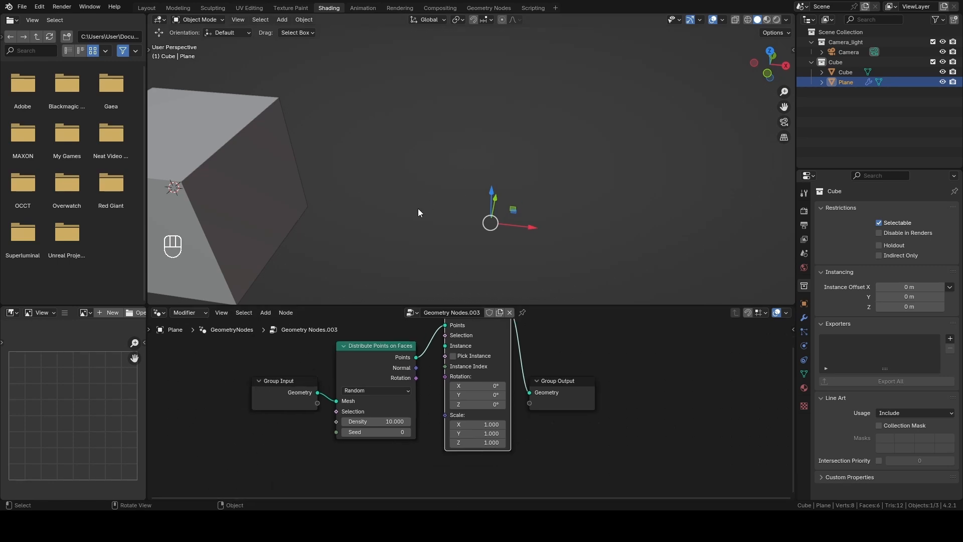
scroll(532, 167, down, 4)
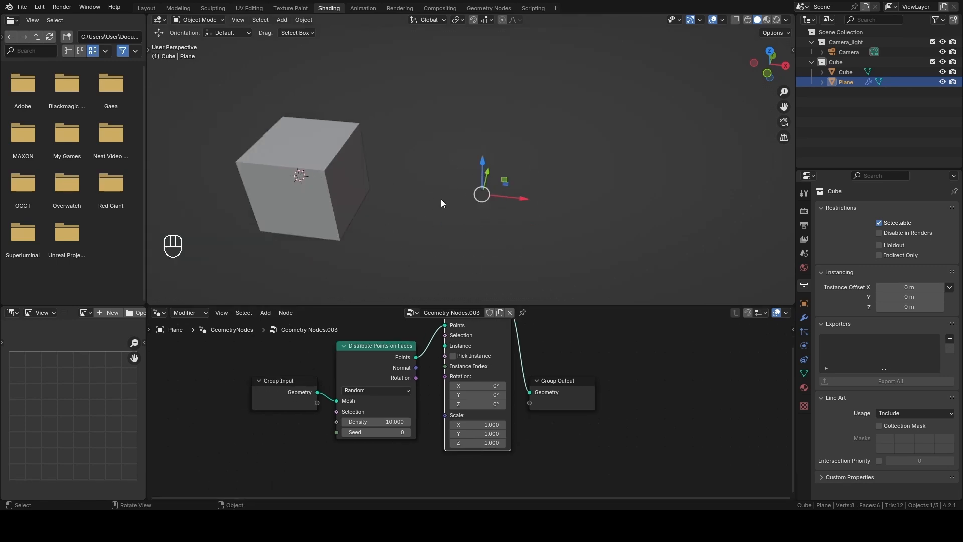
drag(843, 82, 445, 347)
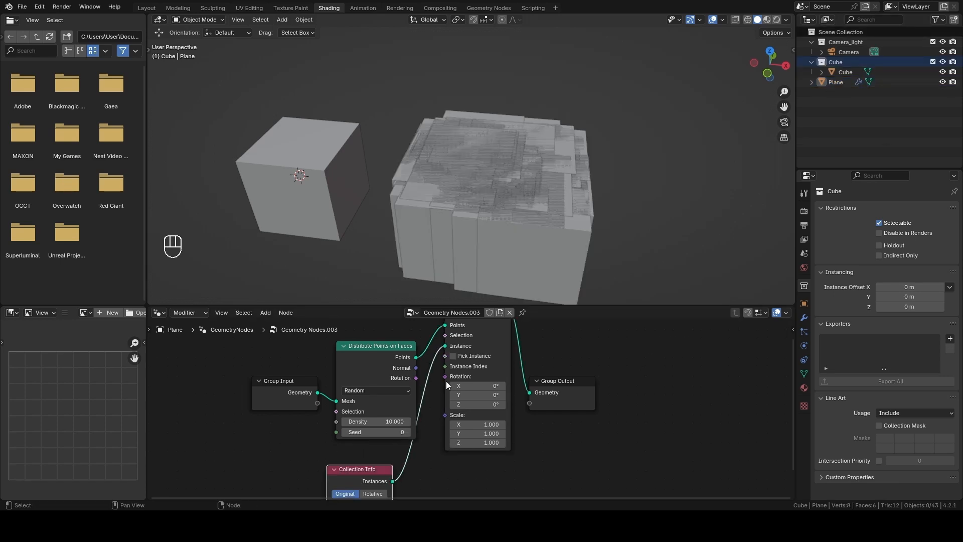
Enable Separate Children and Reset Children on the Collection Info node
middle_drag(438, 417, 448, 332)
click(357, 441)
middle_drag(516, 404, 516, 473)
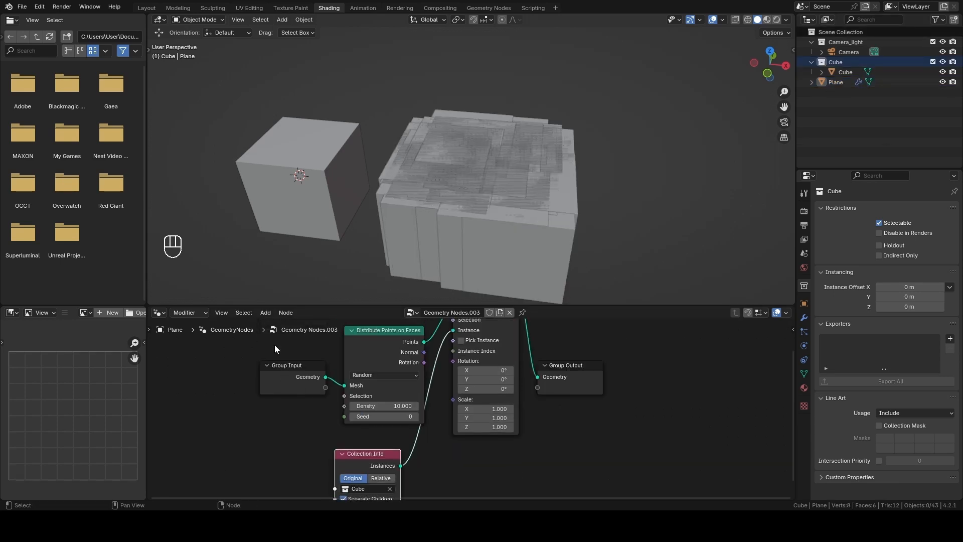
Shift the Group Input and Distribute Points on Faces nodes aside and set the point Density to 0.1
drag(275, 344, 395, 382)
drag(365, 347, 326, 339)
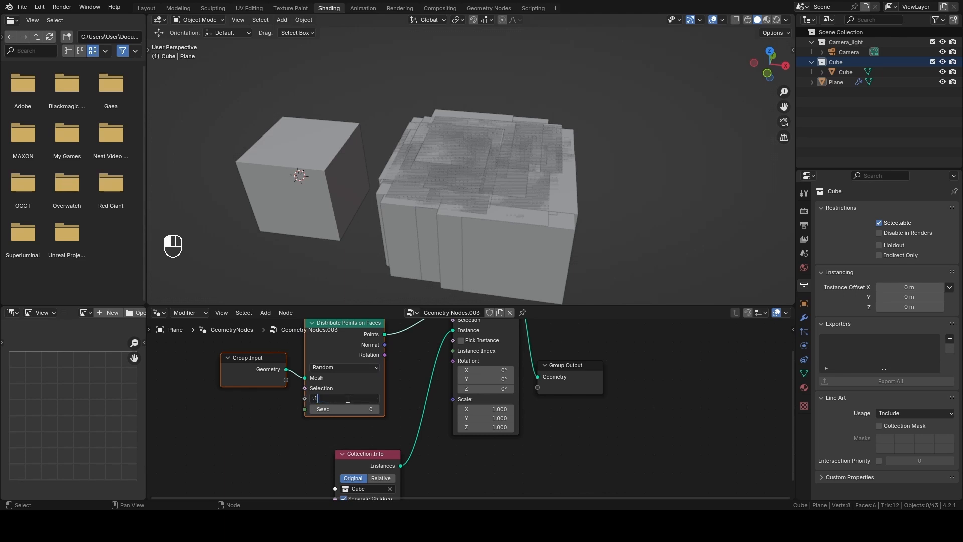
key(Return)
Add a Random Value node and connect its Value output to the Scale of Instance on Points
key(shift+a)
click(583, 290)
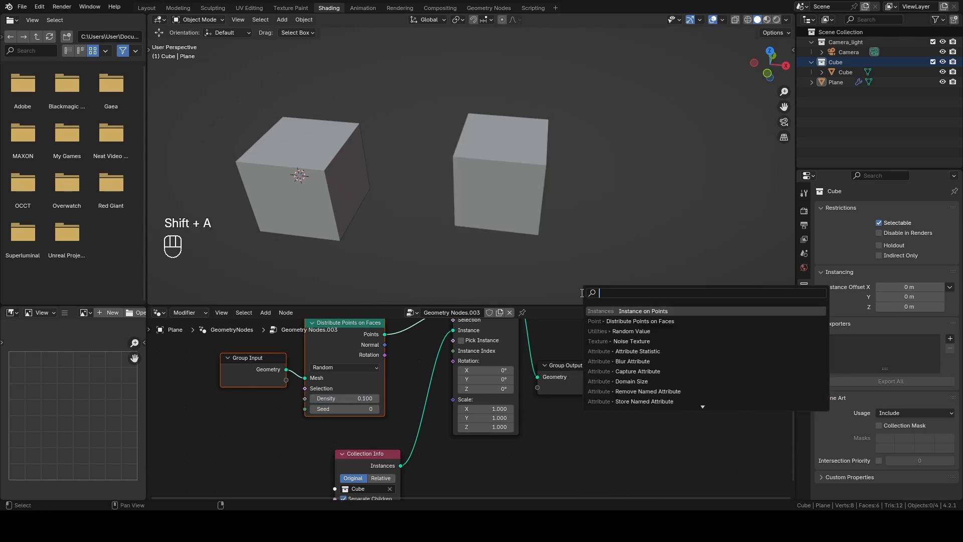
text(r)
click(621, 313)
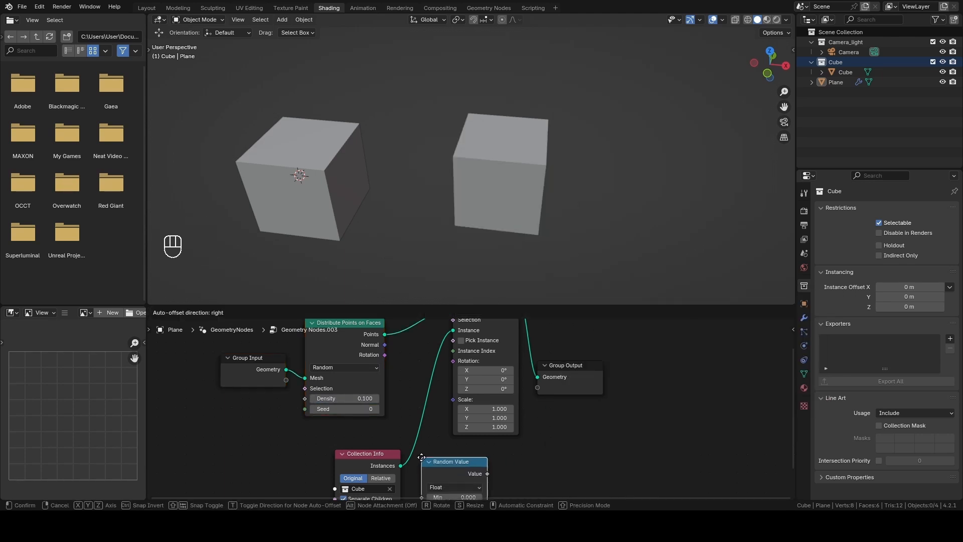
click(423, 457)
drag(379, 455, 331, 449)
drag(440, 464, 453, 400)
Set the Random Value node's Min to 0.2 and Max to 1.240
middle_drag(504, 456, 521, 430)
text(0.2)
key(Return)
key(Return)
Select the plane carrying the scattered cubes and enlarge its mesh about 3.5 times in Edit Mode
shift+middle_drag(503, 193, 522, 170)
scroll(517, 201, up, 3)
click(522, 170)
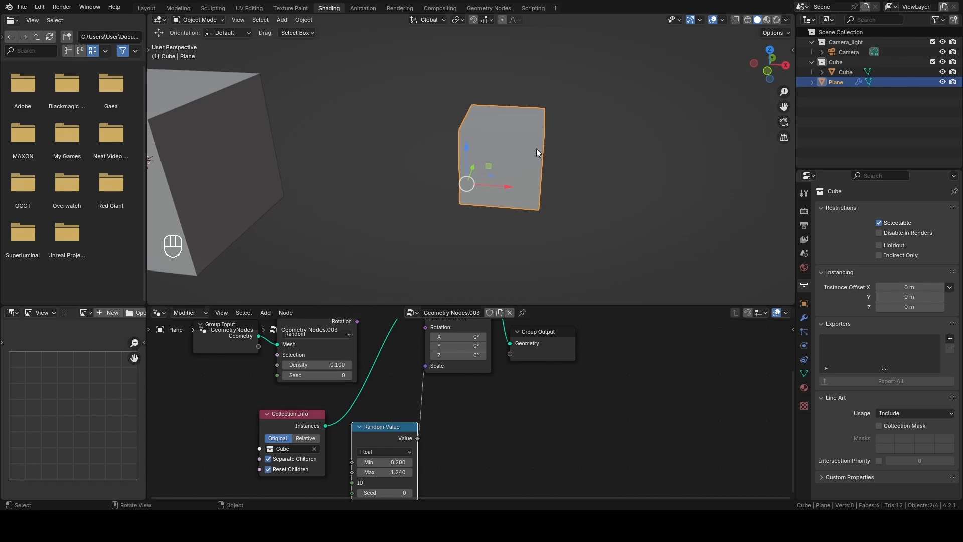
key(Tab)
key(s)
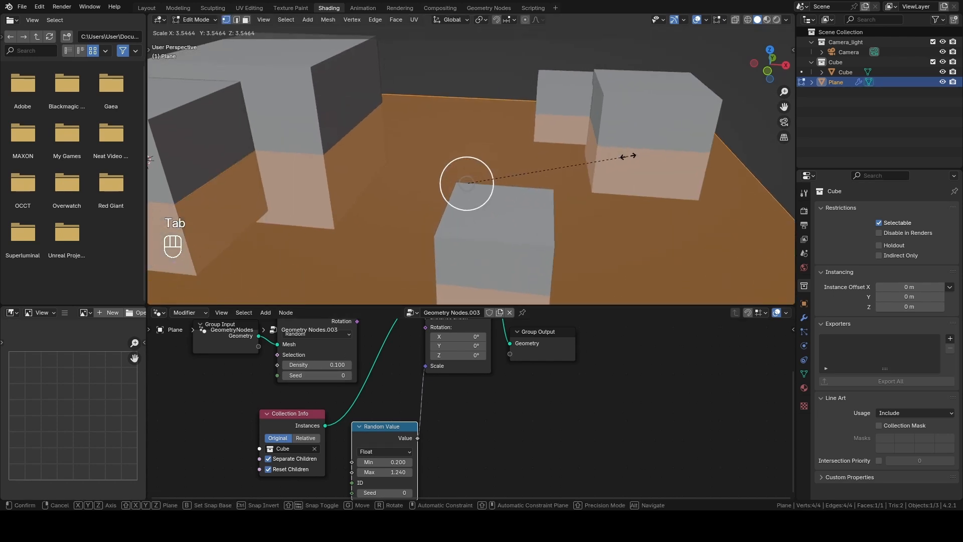
click(625, 156)
Enlarge the plane's mesh again to more than twice its size and return to Object Mode
scroll(526, 153, down, 4)
key(s)
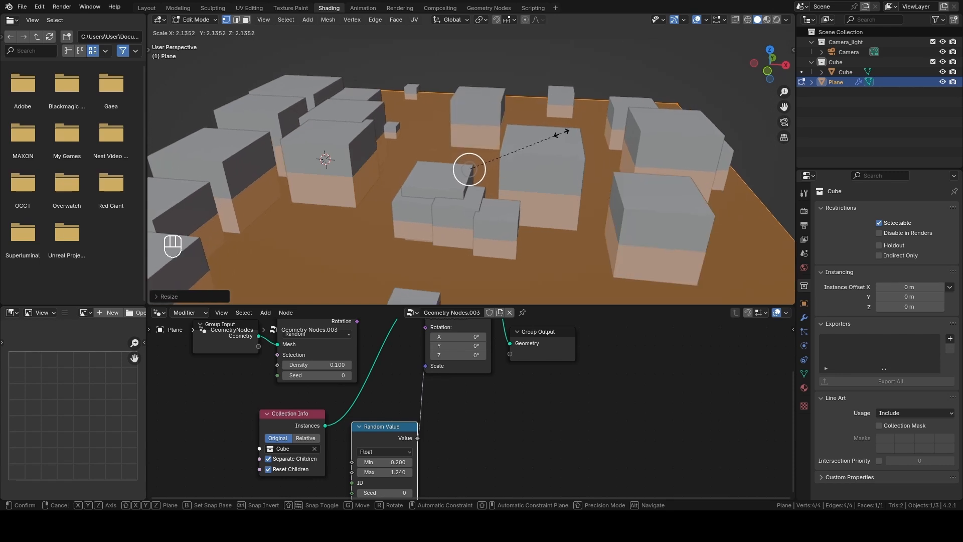
click(586, 124)
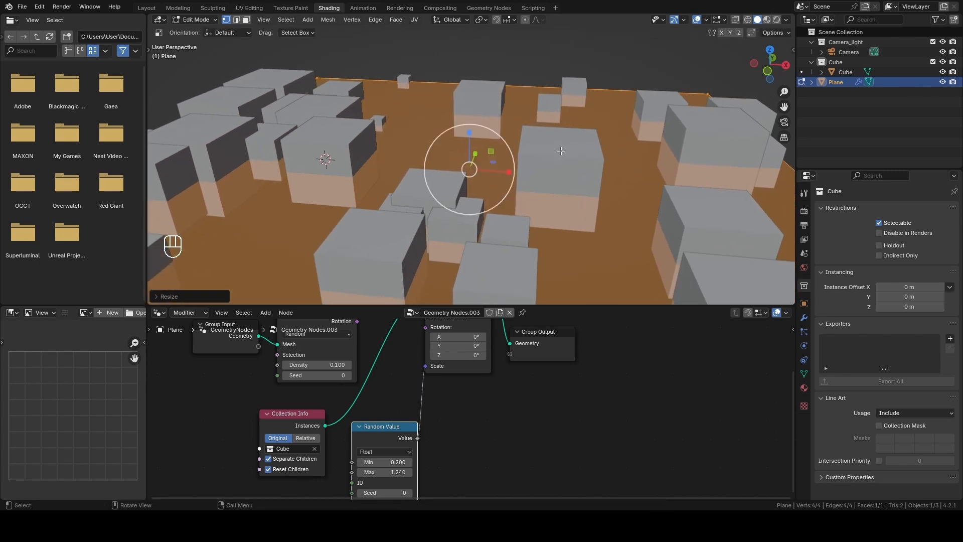
scroll(502, 166, down, 4)
key(Tab)
middle_drag(594, 205, 492, 209)
scroll(525, 195, up, 4)
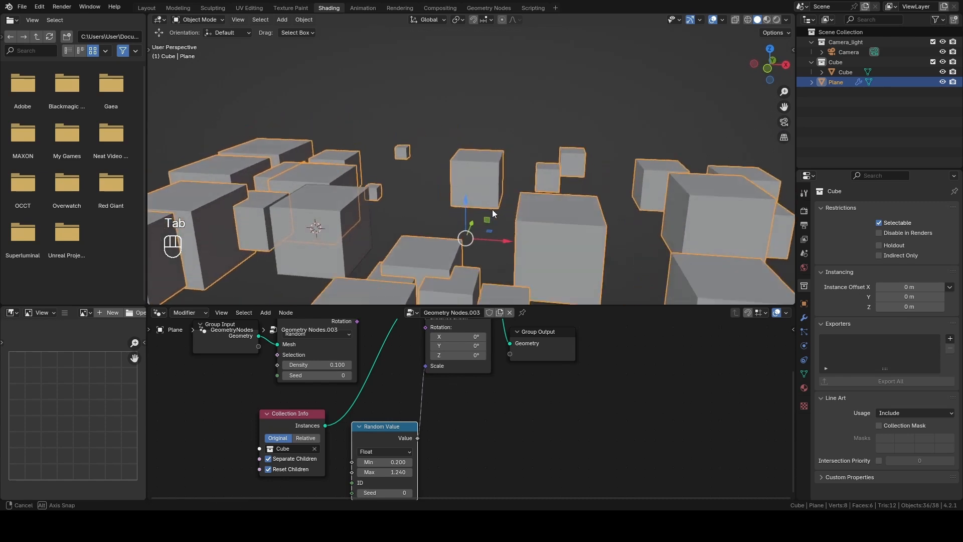
scroll(463, 219, down, 6)
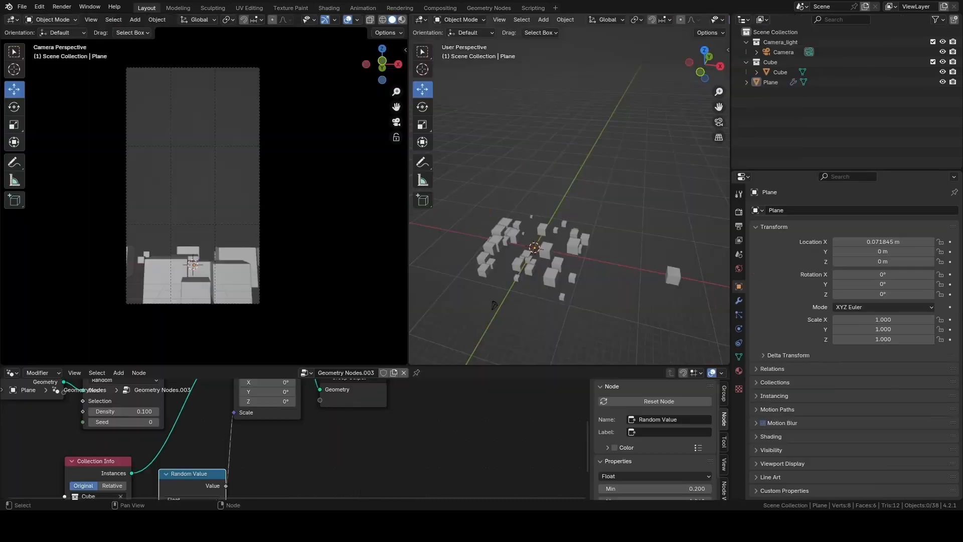
Add a new plane as the ground and set its X, Y and Z scale to 90
middle_drag(578, 266, 565, 212)
scroll(584, 206, up, 3)
key(shift+a)
mouse_move(516, 224)
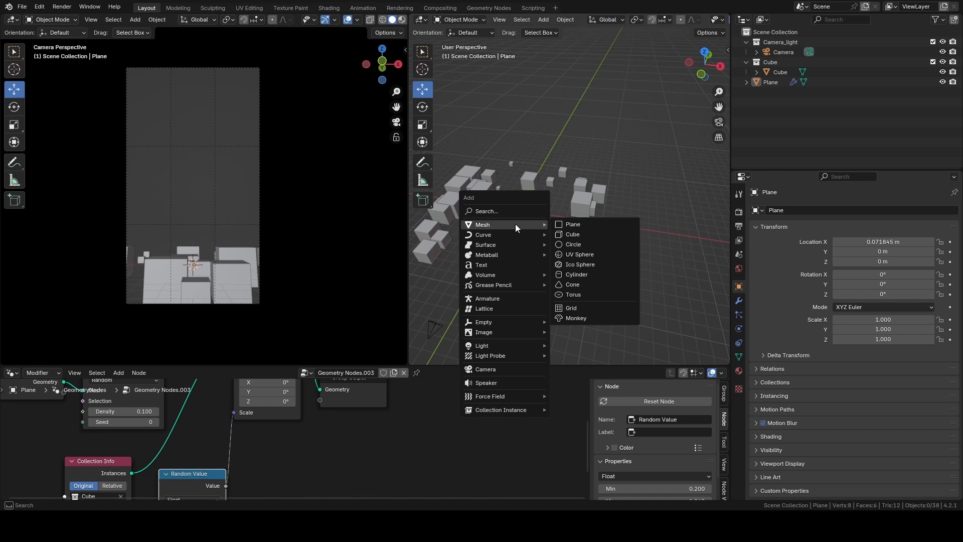
click(591, 221)
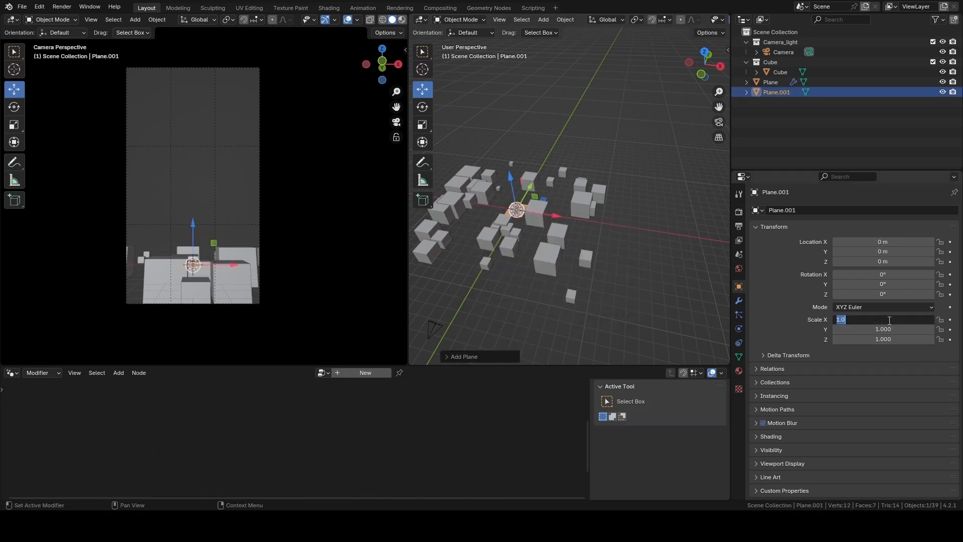
text(90)
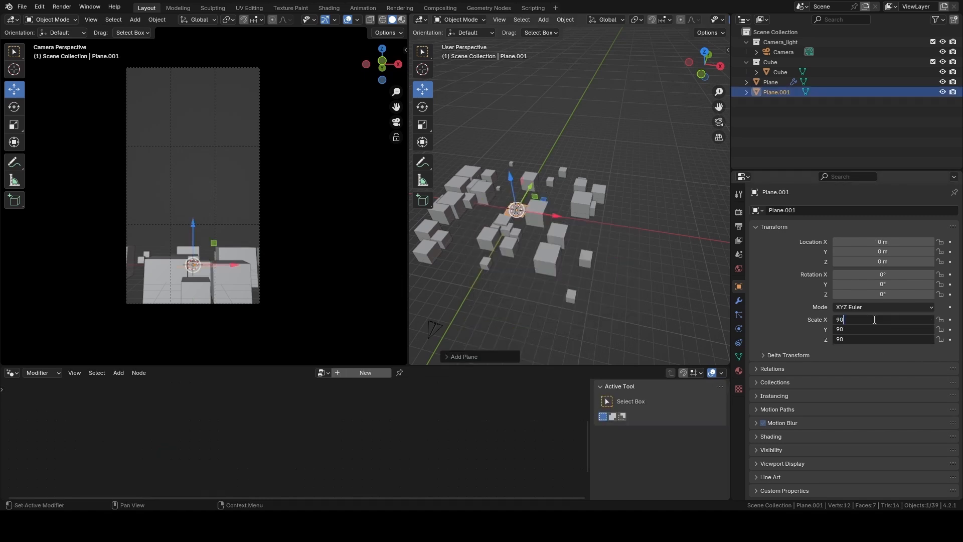
key(Return)
Duplicate the plane with the scattered cubes along the X axis and slide the copy to the opposite side
scroll(579, 222, down, 2)
mouse_move(579, 221)
middle_down()
mouse_move(543, 215)
mouse_move(543, 255)
mouse_move(598, 223)
mouse_move(582, 221)
middle_up()
click(543, 254)
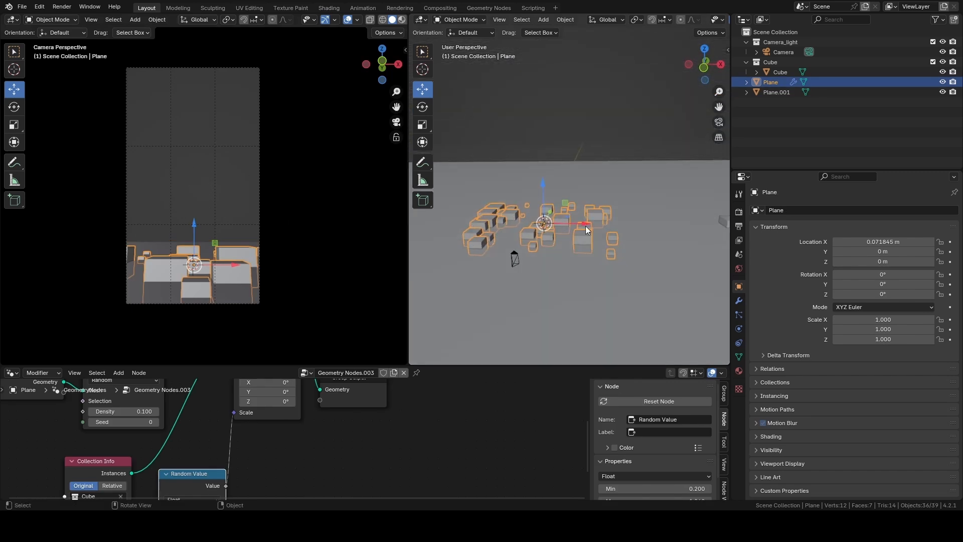
key(shift+d)
key(x)
click(519, 225)
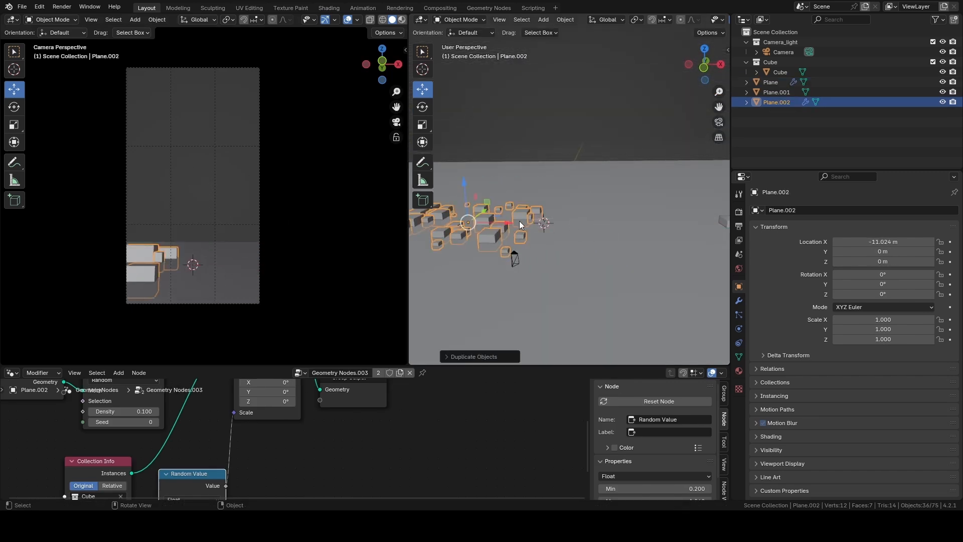
drag(507, 223, 659, 214)
Add a cube and move it behind the scattered cubes, to about Y 27.7 m and Z 4.6 m
middle_drag(659, 215, 558, 185)
key(shift+a)
mouse_move(559, 208)
click(626, 220)
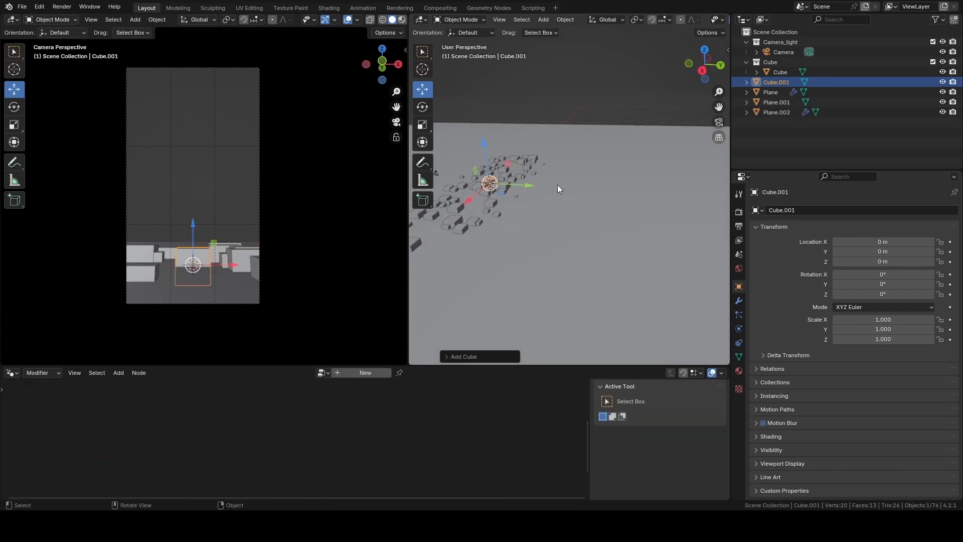
drag(530, 185, 605, 139)
middle_drag(605, 140, 637, 145)
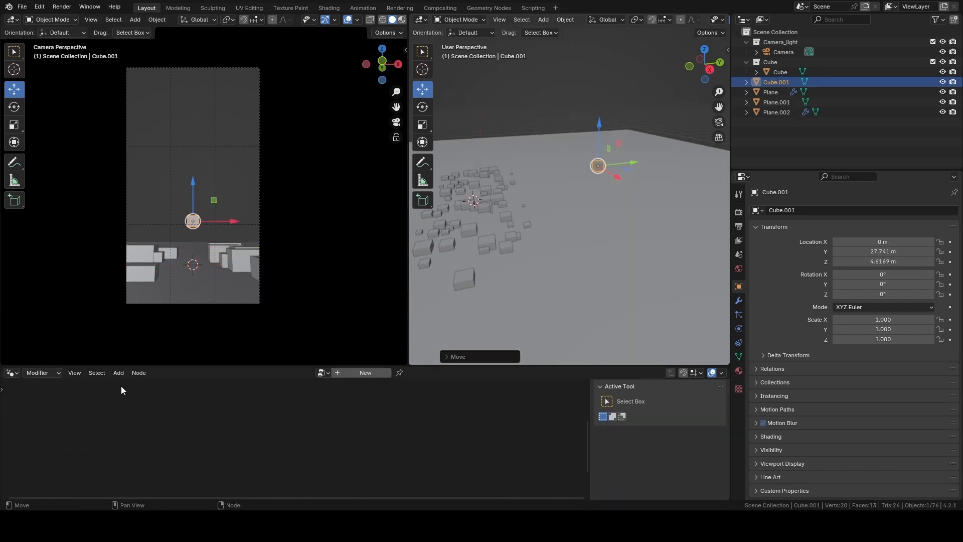
Give the new cube a Geometry Nodes modifier that uses the existing Geometry Nodes.003 group
click(348, 373)
click(312, 373)
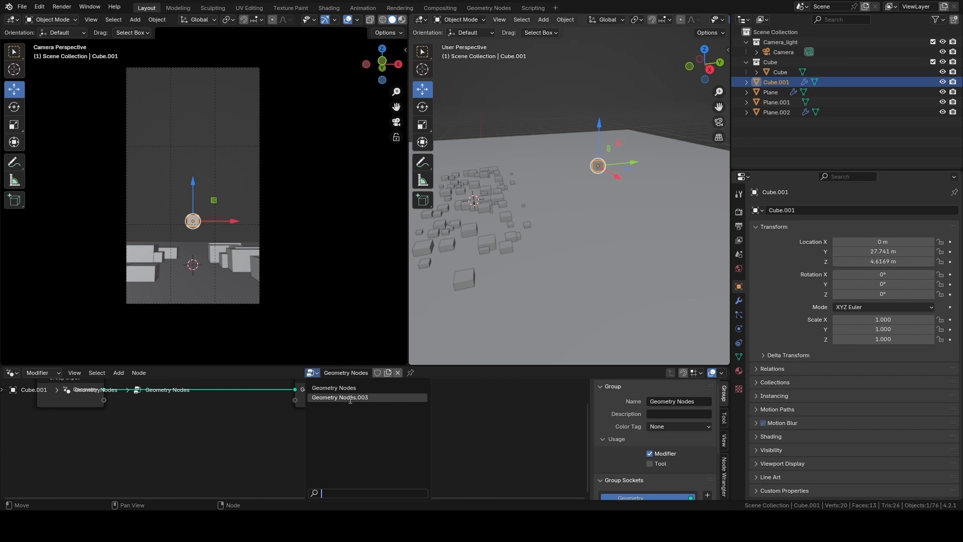
click(350, 398)
Scale the new cube's mesh up in Edit Mode into a large block behind the ground cubes and return to Object Mode
middle_drag(576, 251, 567, 224)
key(Tab)
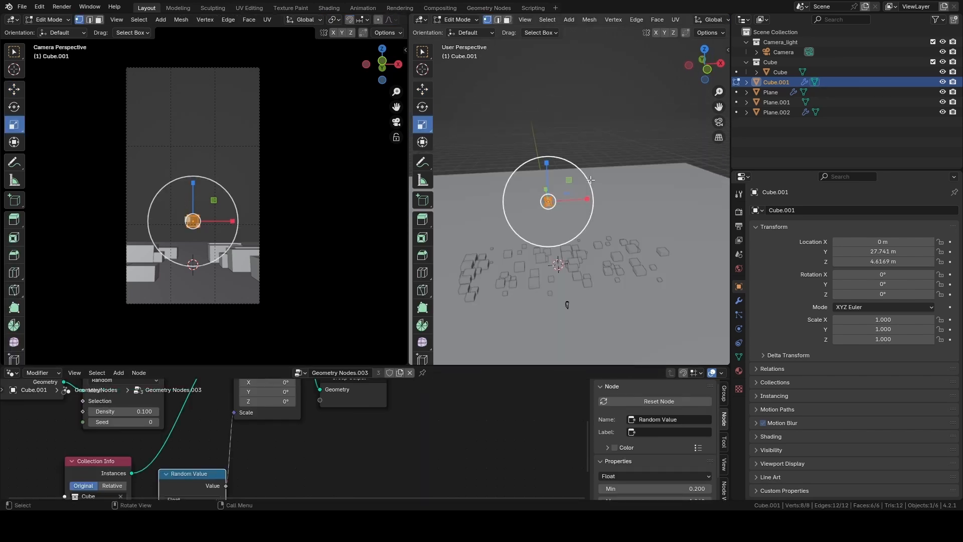
drag(591, 179, 696, 100)
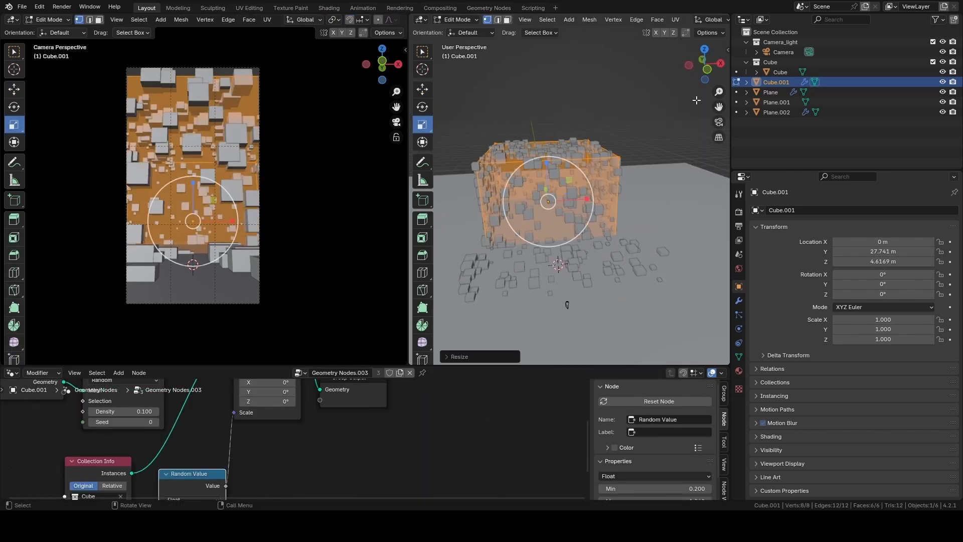
key(Tab)
middle_drag(559, 171, 565, 216)
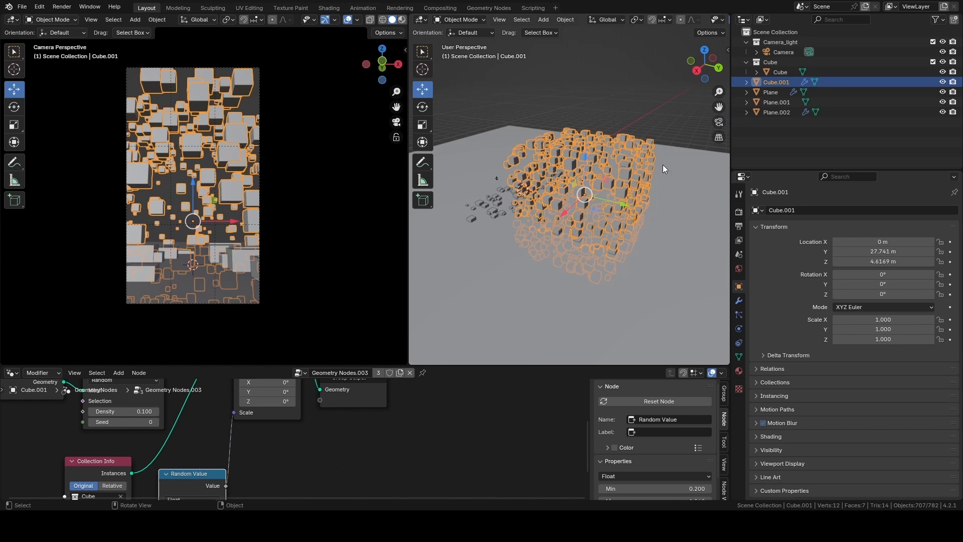
middle_drag(558, 131, 528, 178)
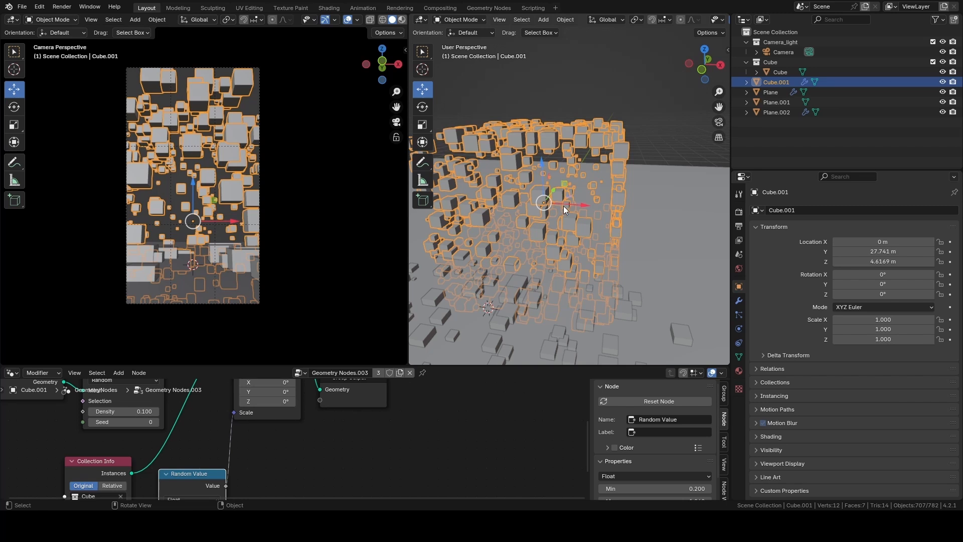
Switch the Random Value node to Vector and connect its Value output to the Scale of Instance on Points
middle_drag(329, 441, 303, 454)
click(319, 420)
click(317, 465)
drag(286, 459, 294, 395)
middle_drag(330, 442, 399, 433)
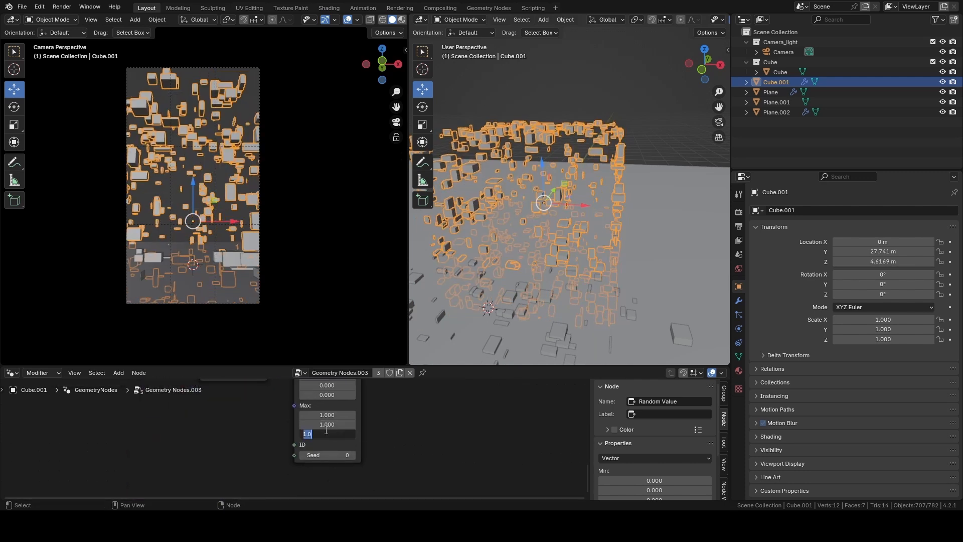
Set the Z component of the Random Value node's Max to 5
click(326, 431)
text(5)
key(Return)
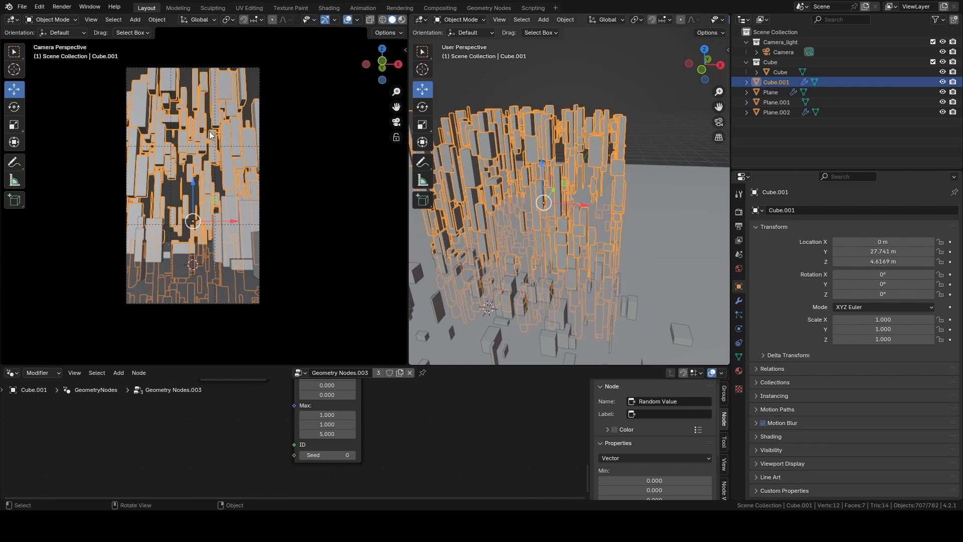
Raise the large cube with the tall instances along Z to about 14 m
scroll(547, 198, down, 3)
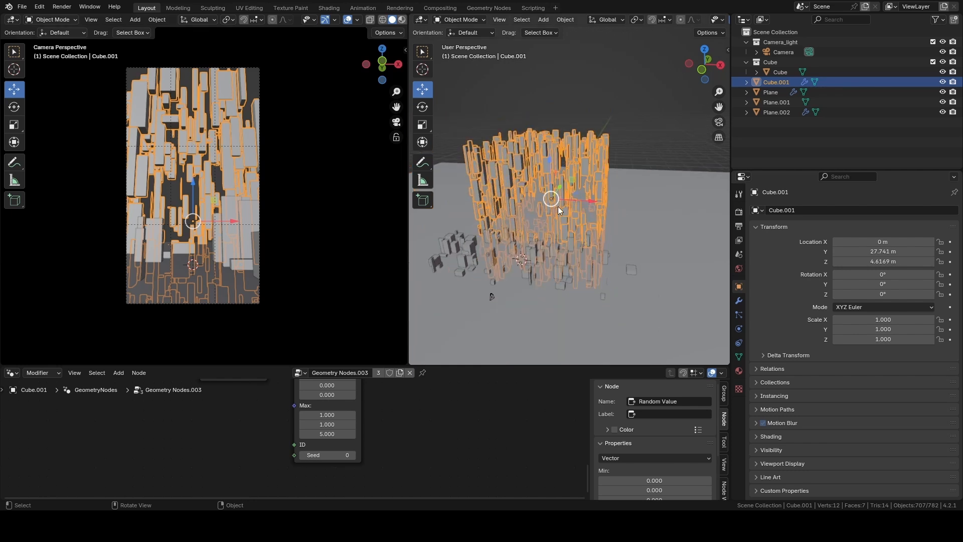
click(457, 253)
click(552, 172)
middle_drag(573, 201, 601, 185)
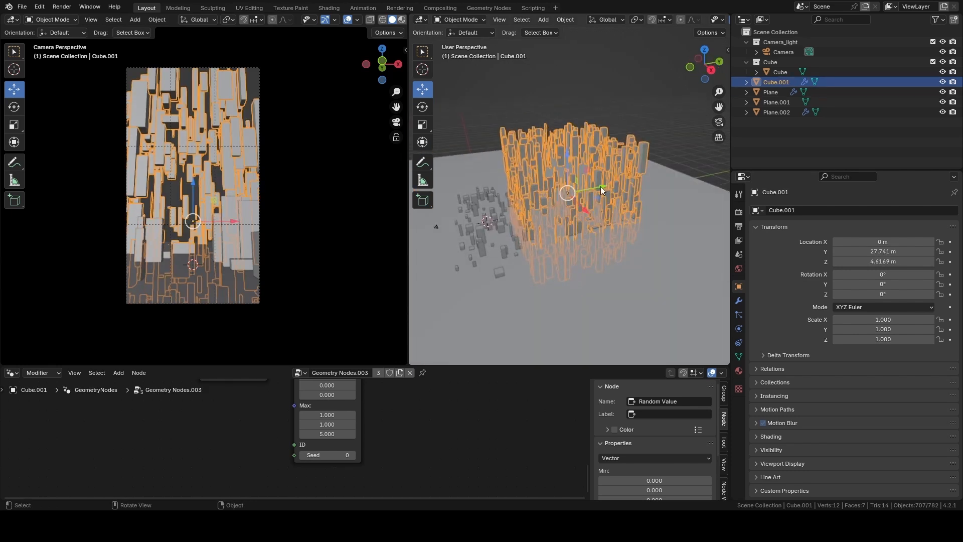
key(g)
key(z)
drag(567, 150, 566, 138)
Move the large cube to about Y 21.8 m and shift it sideways along the X axis
middle_drag(628, 145, 577, 157)
drag(573, 179, 555, 198)
drag(623, 183, 592, 178)
middle_drag(540, 177, 628, 194)
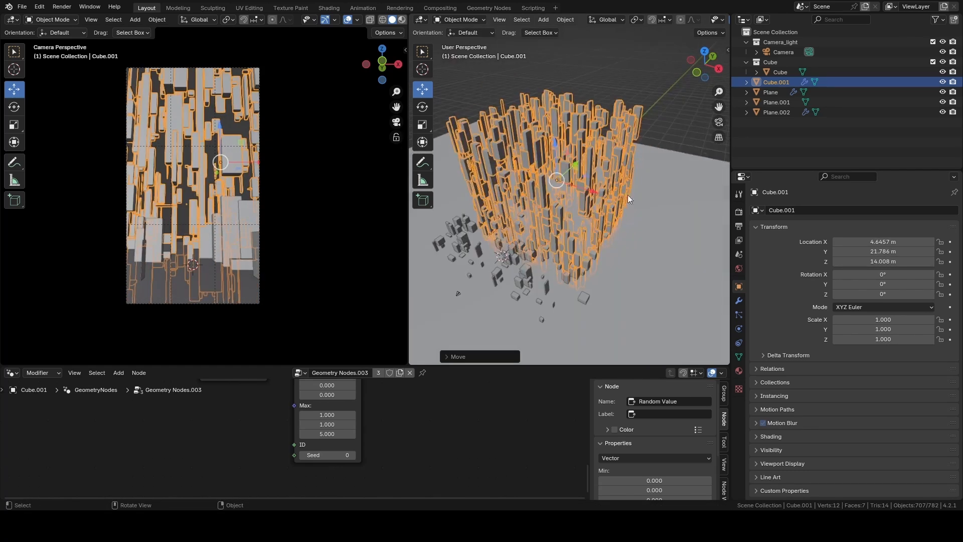
drag(592, 193, 541, 183)
middle_drag(575, 191, 577, 238)
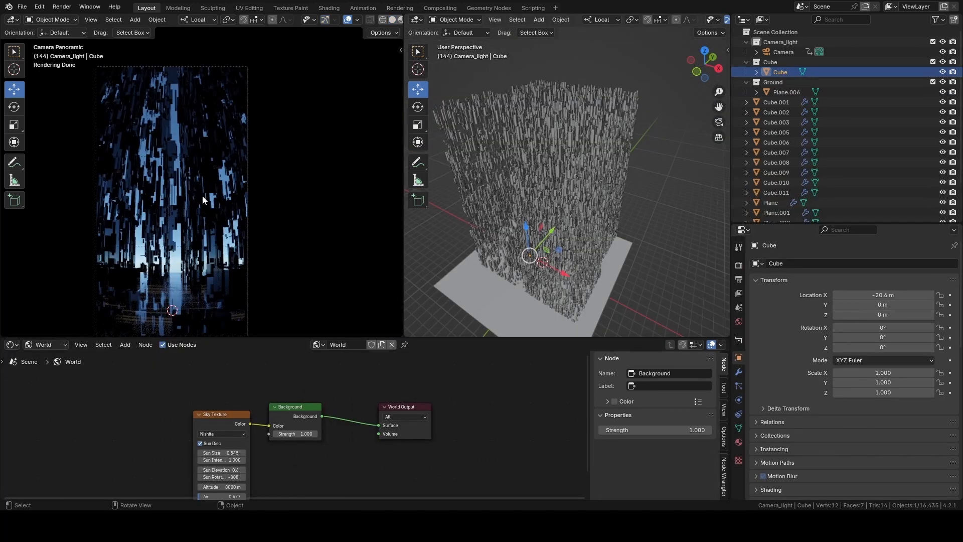
Disconnect the Background node from the World Output and add a point light to the Camera_light collection
drag(380, 424, 355, 438)
click(778, 43)
key(shift+a)
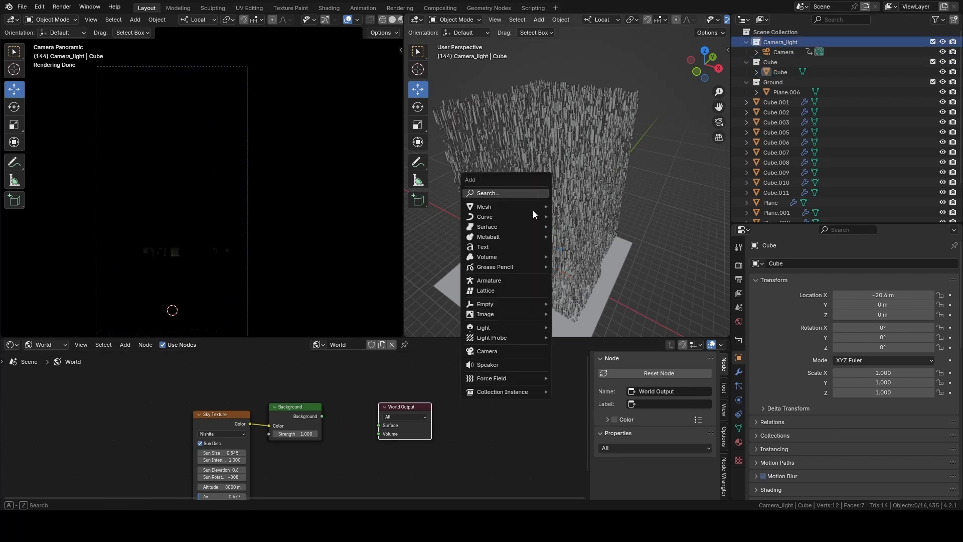
mouse_move(499, 325)
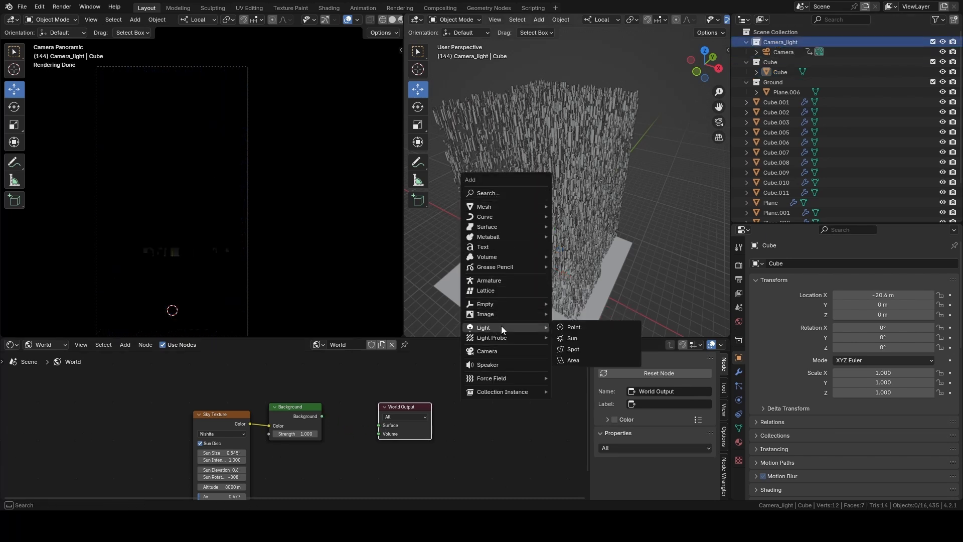
click(597, 327)
Move the point light along Y to the outer edge of the columns and set its power to 100000 W
middle_drag(613, 274, 538, 233)
drag(538, 233, 618, 228)
click(739, 400)
click(870, 332)
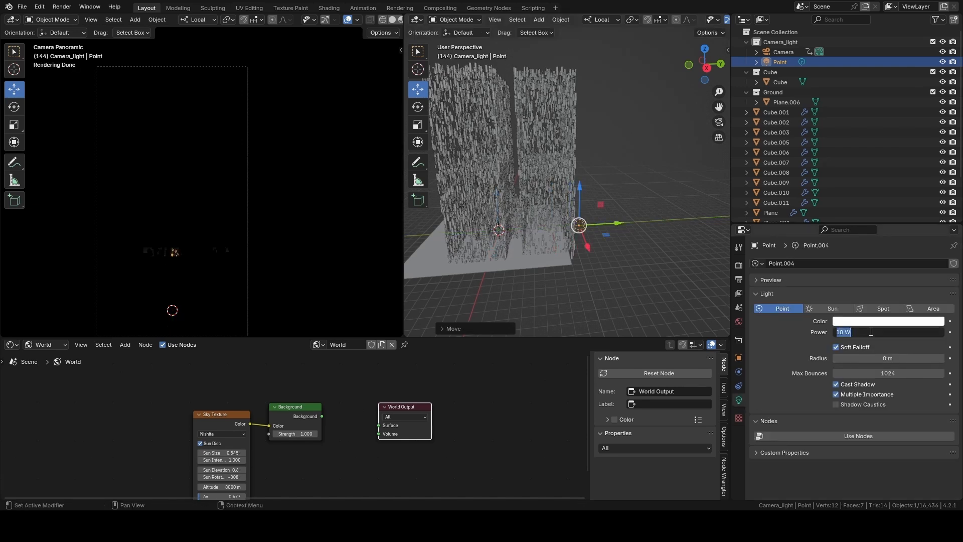
text(100000)
key(Return)
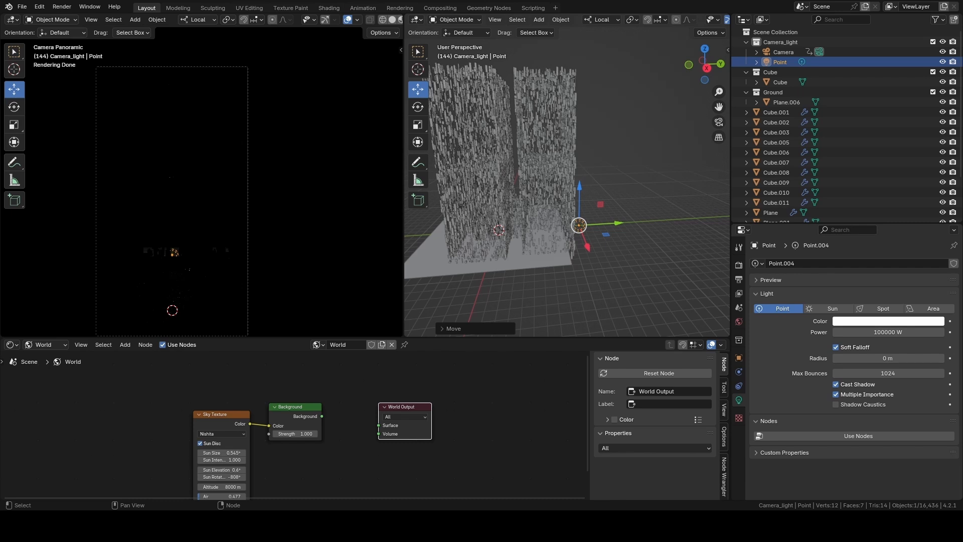
Set the point light's color to hex FFD7A0
click(888, 321)
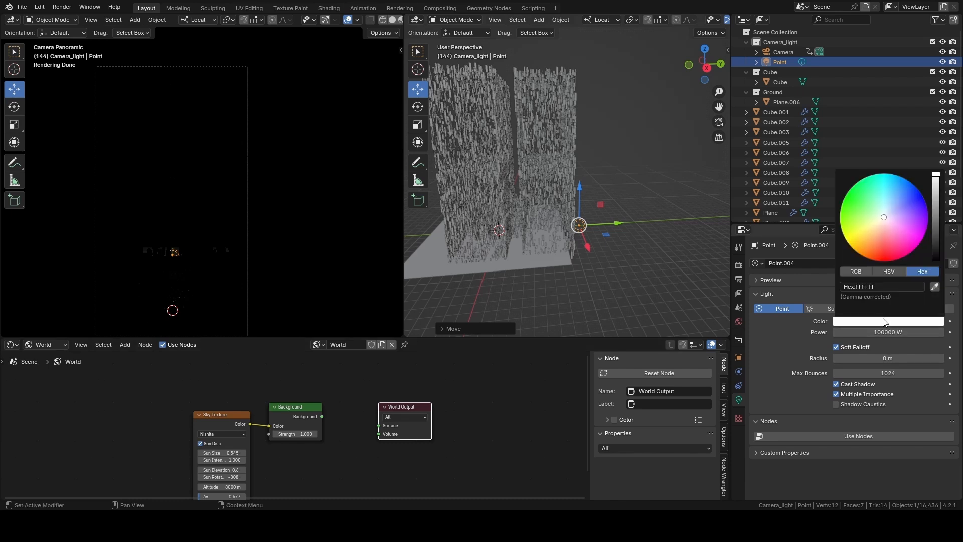
click(892, 284)
text(FFD7A0)
key(Return)
click(697, 233)
Raise the point light slightly along the Z axis
middle_drag(693, 234, 577, 227)
click(578, 226)
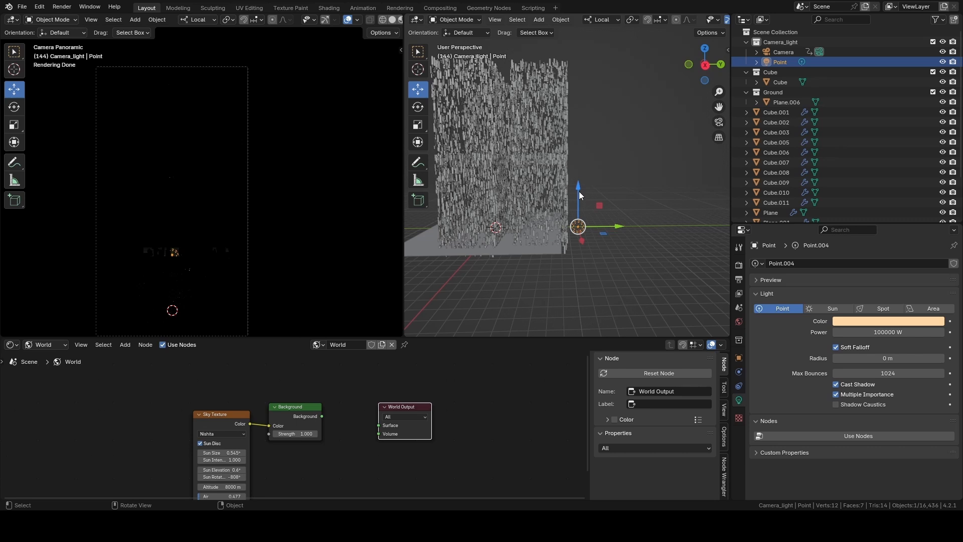
drag(579, 192, 579, 189)
middle_drag(567, 218, 611, 236)
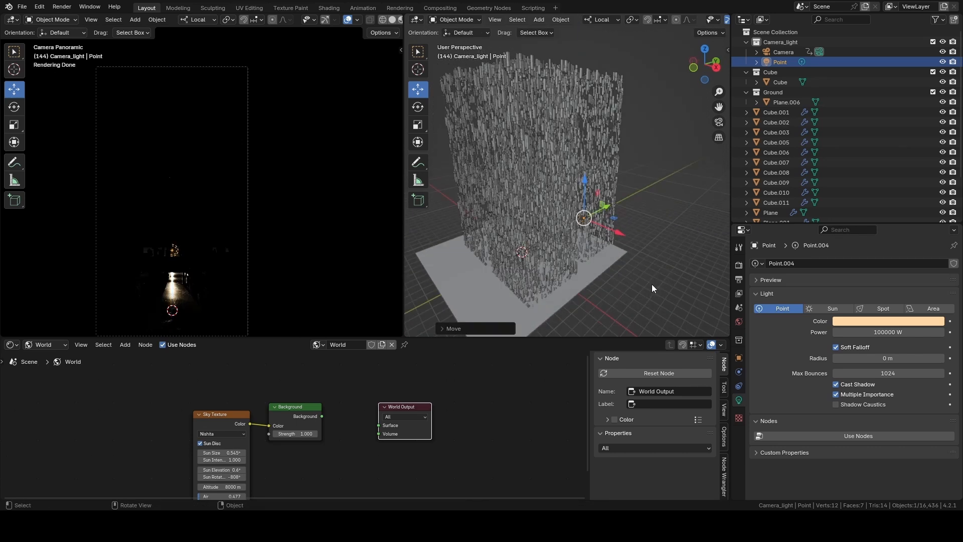
Create a new collection in the scene and name it Fog
click(653, 289)
middle_drag(653, 289, 684, 287)
click(954, 19)
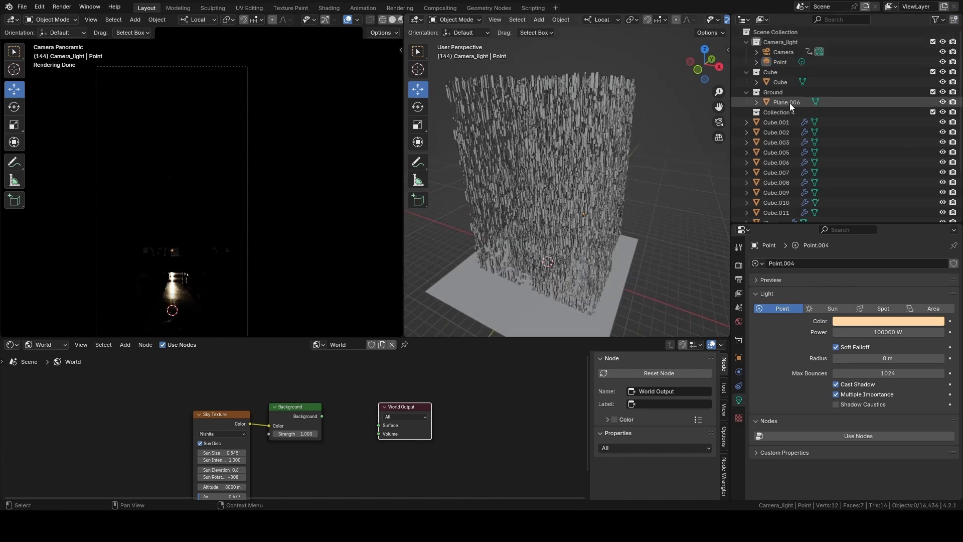
click(786, 112)
double_click(785, 112)
text(Fog)
key(Return)
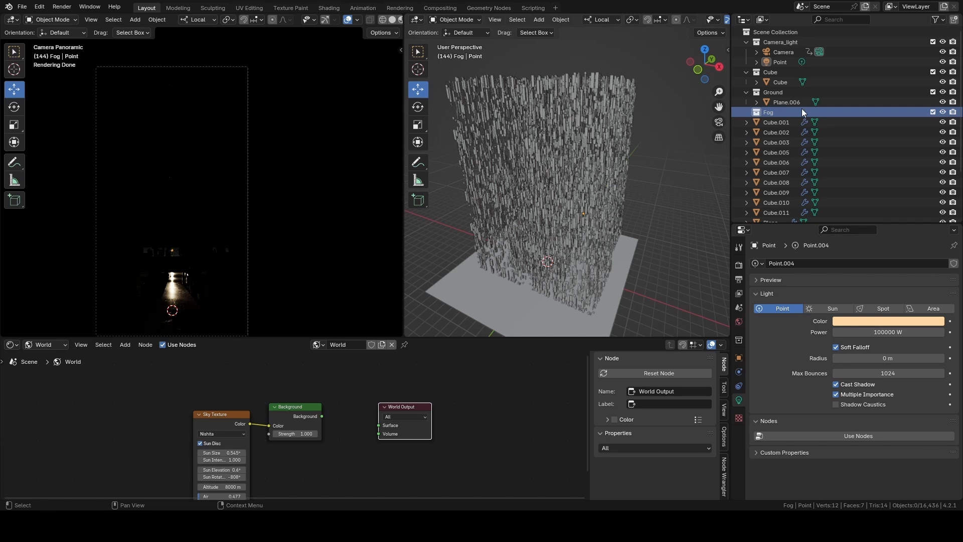
Add a cube to the Fog collection and scale its mesh up in Edit Mode to surround the columns
key(shift+a)
mouse_move(510, 49)
click(567, 60)
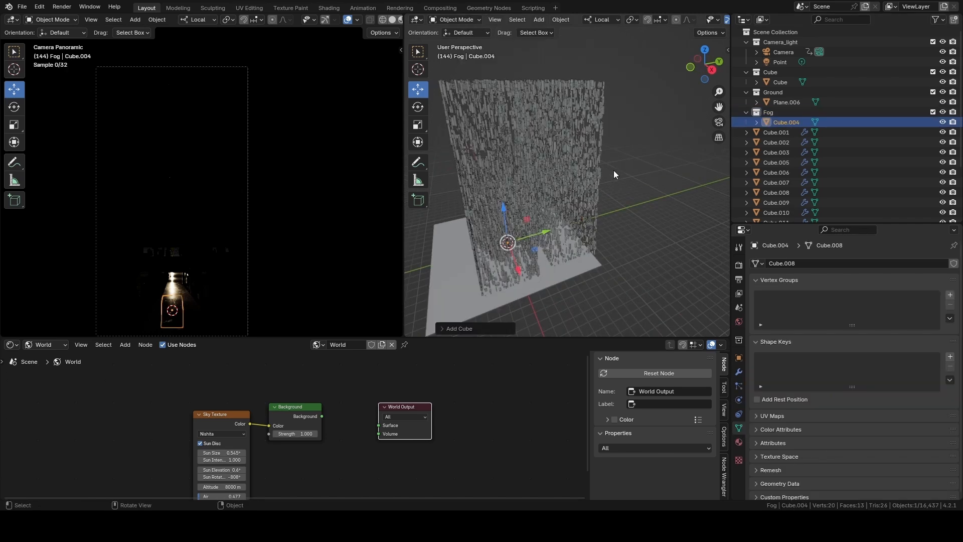
middle_drag(614, 171, 548, 181)
key(Tab)
key(s)
click(418, 156)
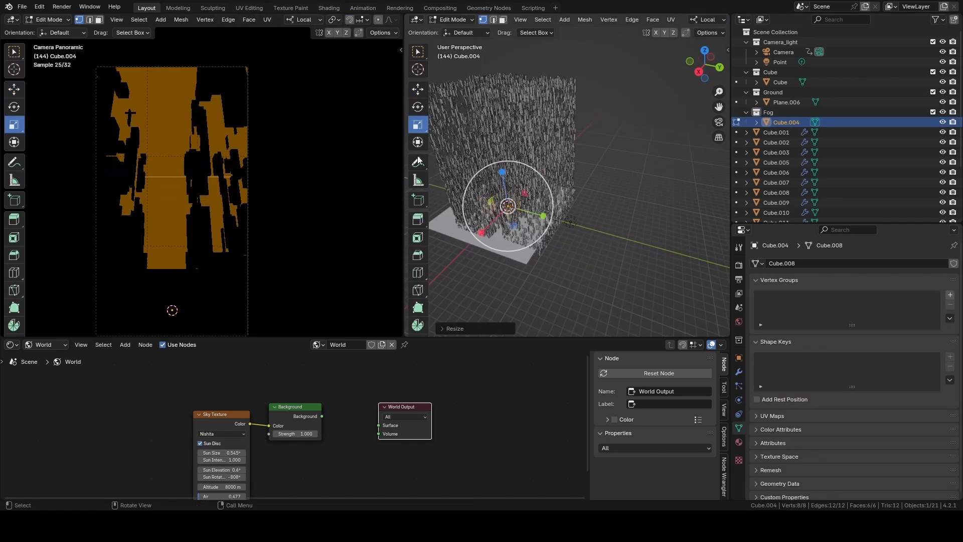
Scale the fog cube's mesh up further in Edit Mode and raise the cube along Z in Object Mode
key(s)
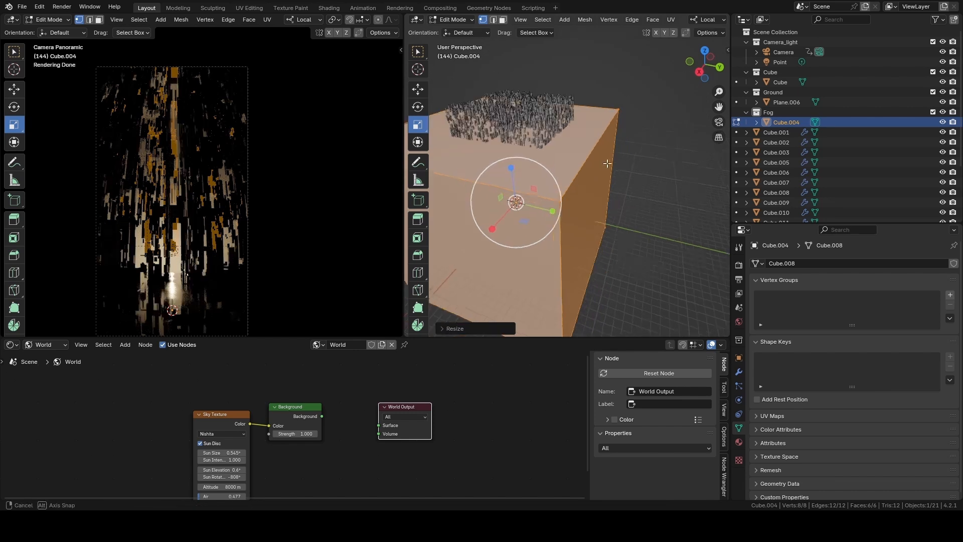
middle_drag(607, 164, 616, 165)
key(Tab)
drag(508, 170, 505, 143)
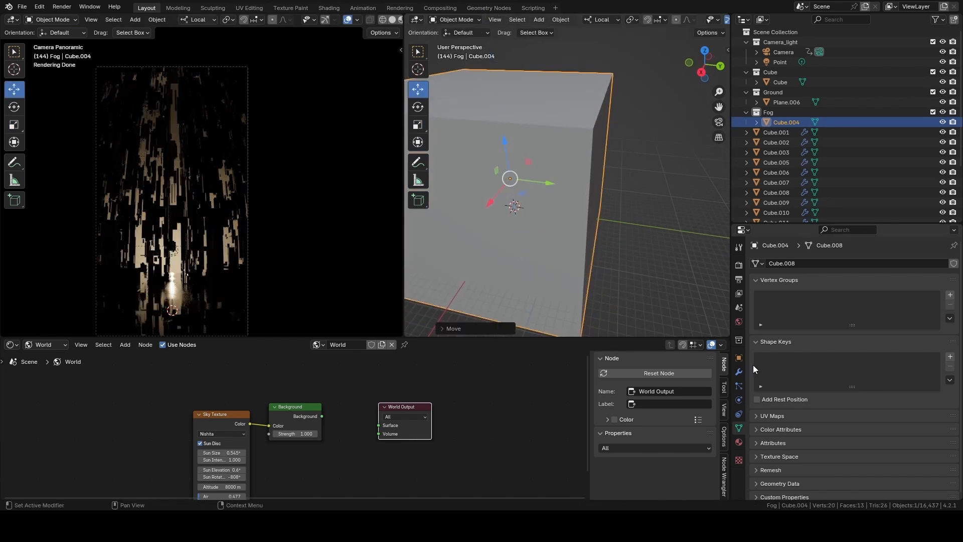
Set the fog cube's viewport display to Wire so the columns inside can be seen
click(739, 357)
scroll(823, 396, down, 12)
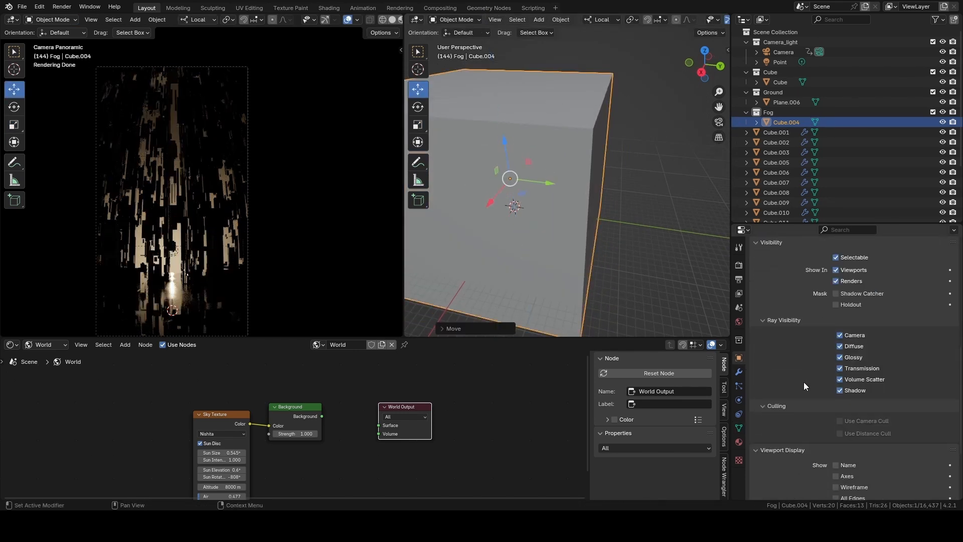
scroll(804, 381, down, 5)
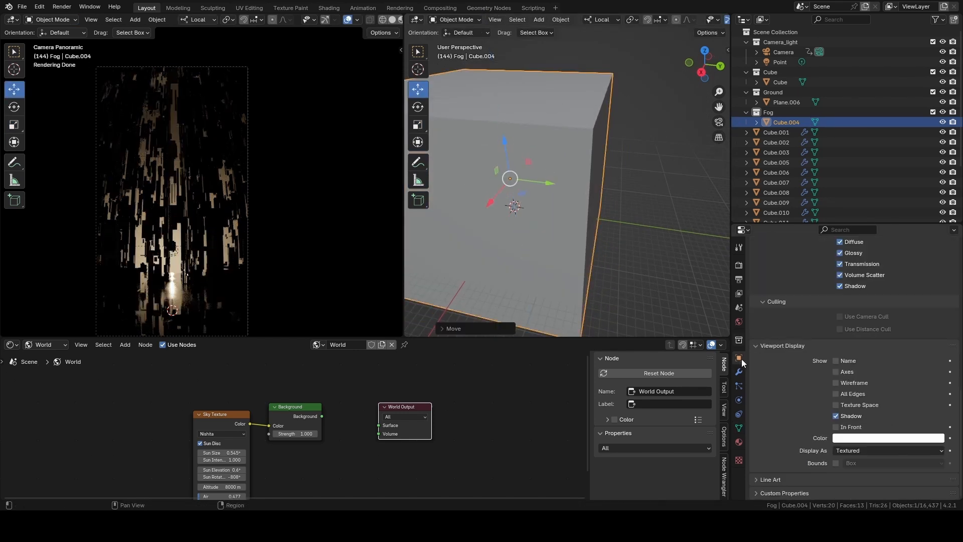
click(858, 451)
click(847, 475)
middle_drag(516, 221, 522, 242)
middle_drag(548, 149, 575, 190)
scroll(575, 189, down, 3)
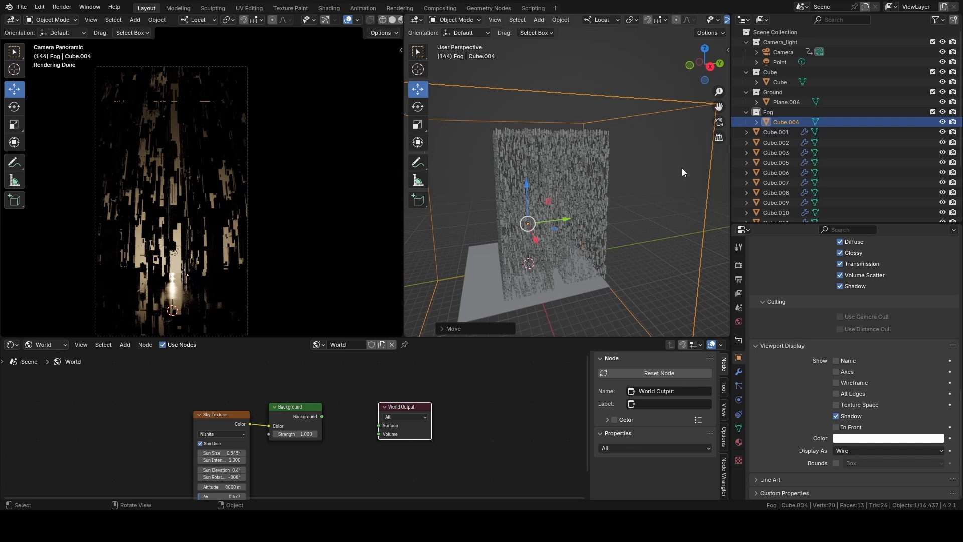
Switch the shader editor from World to Object and create a new material named Fog on the fog cube
click(50, 344)
click(47, 366)
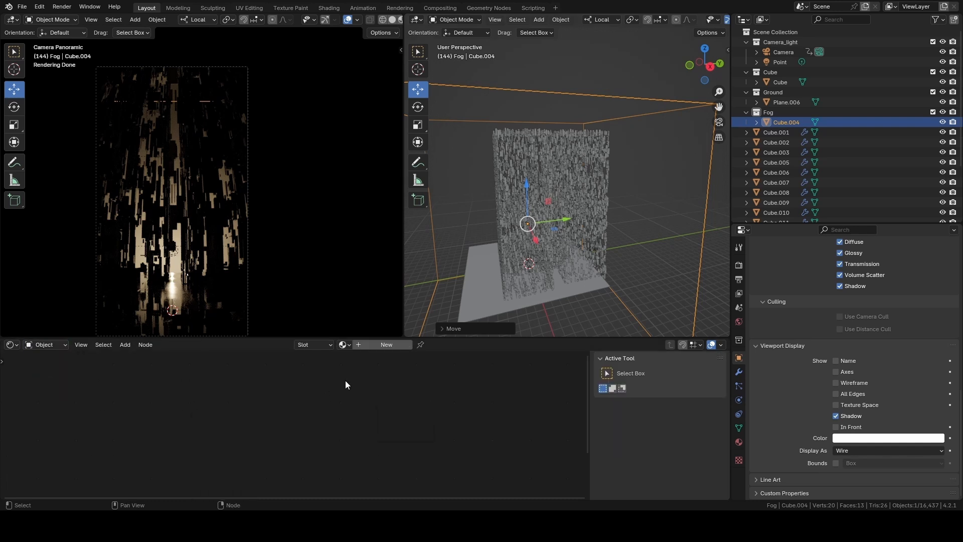
click(371, 345)
double_click(370, 345)
text(Fog)
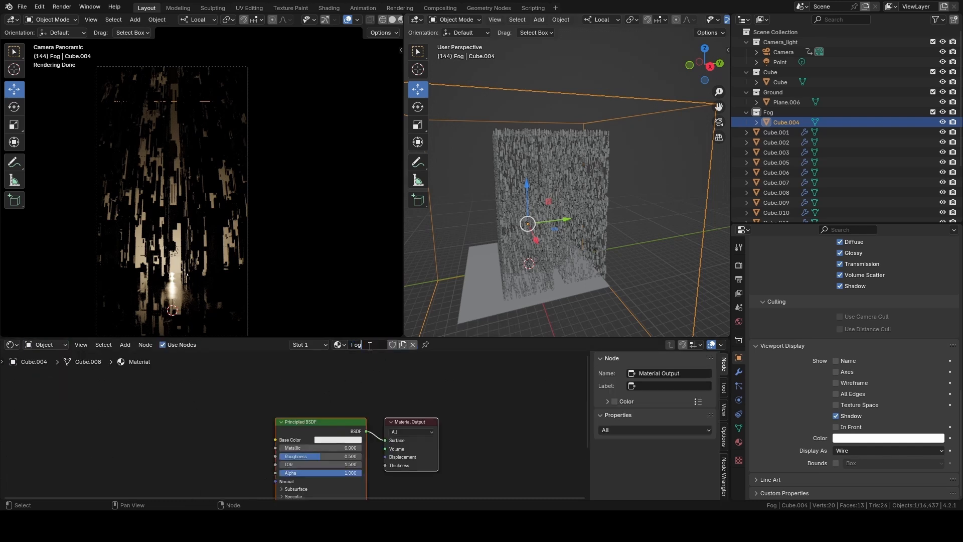
key(Return)
Replace the Fog material's Principled BSDF with a Volume Scatter node linked to the Material Output's Volume input
click(332, 425)
key(x)
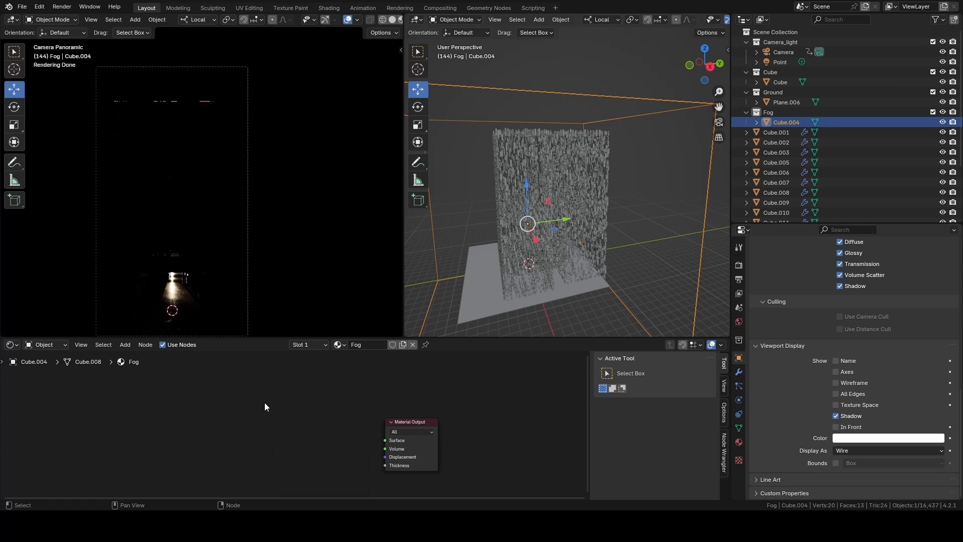
key(shift+a)
click(238, 379)
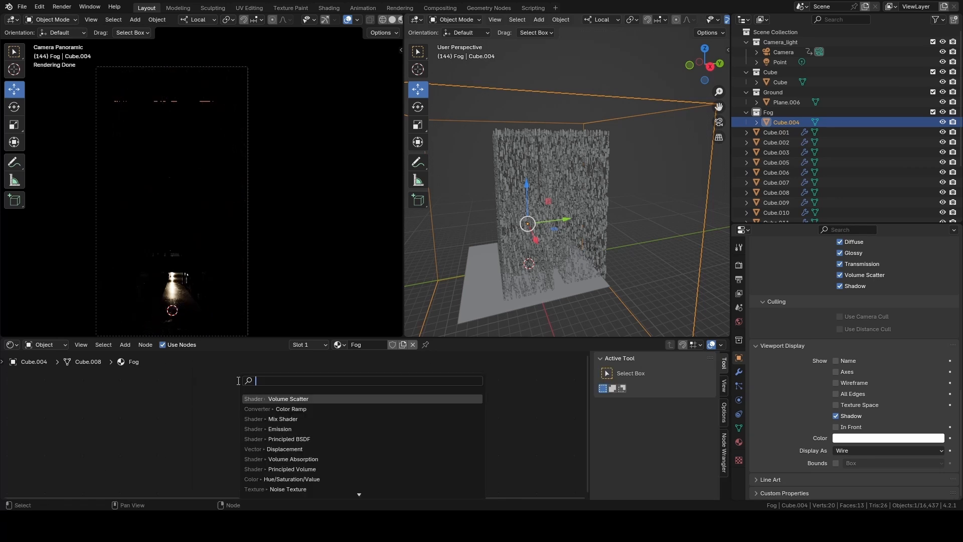
click(311, 400)
click(263, 411)
drag(326, 422, 384, 448)
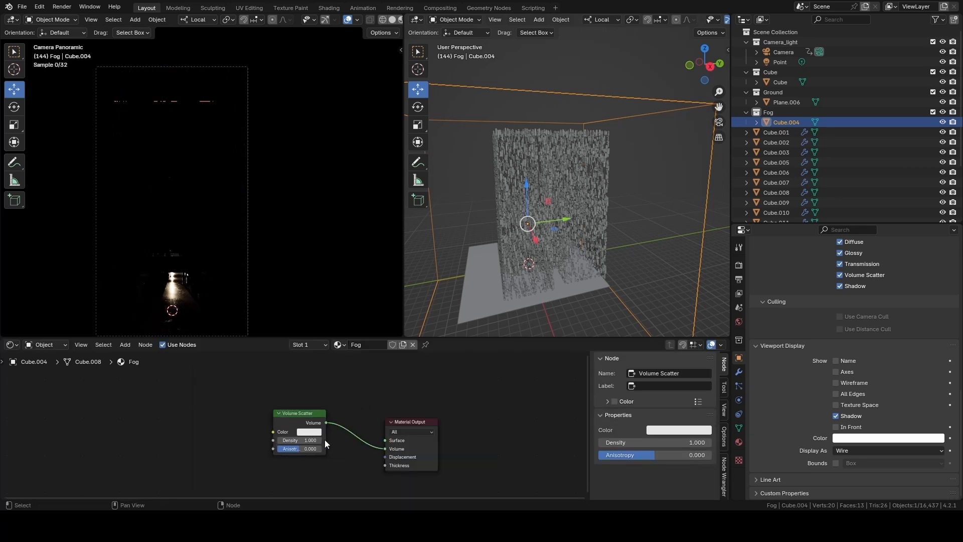
Set the Volume Scatter's density to 0.01 and its anisotropy to 0.8
click(300, 441)
key(BackSpace)
text(.01)
key(Tab)
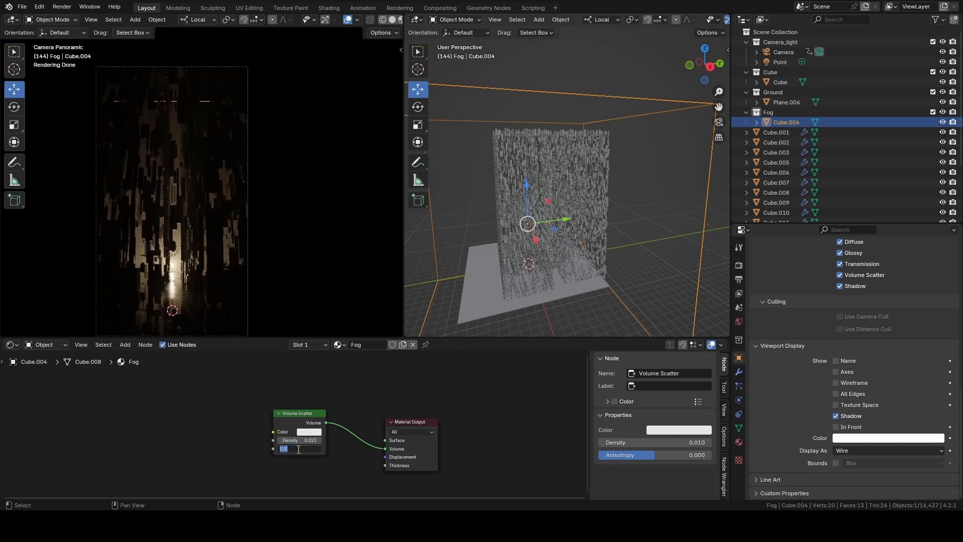
key(Return)
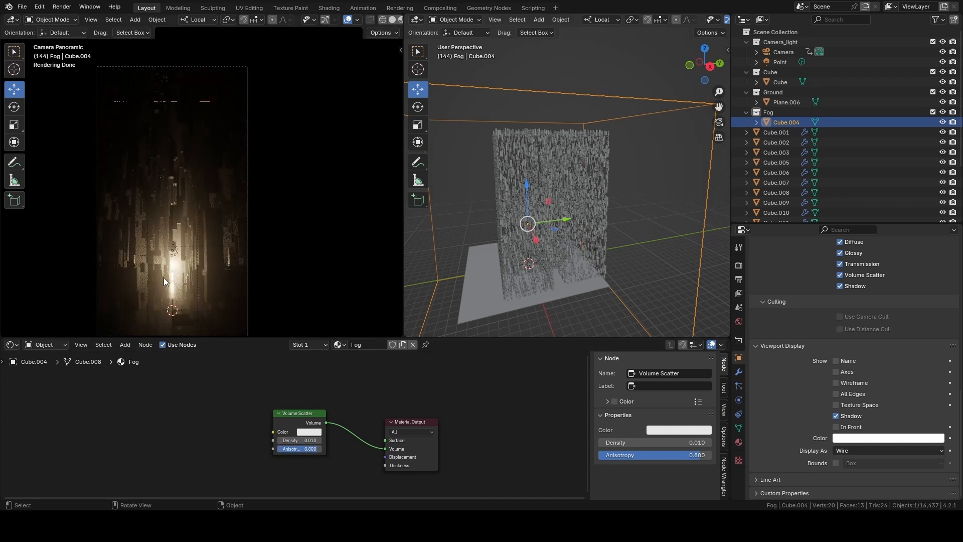
Adjust the point light's height slightly along its Z axis
middle_drag(477, 241, 575, 258)
click(576, 256)
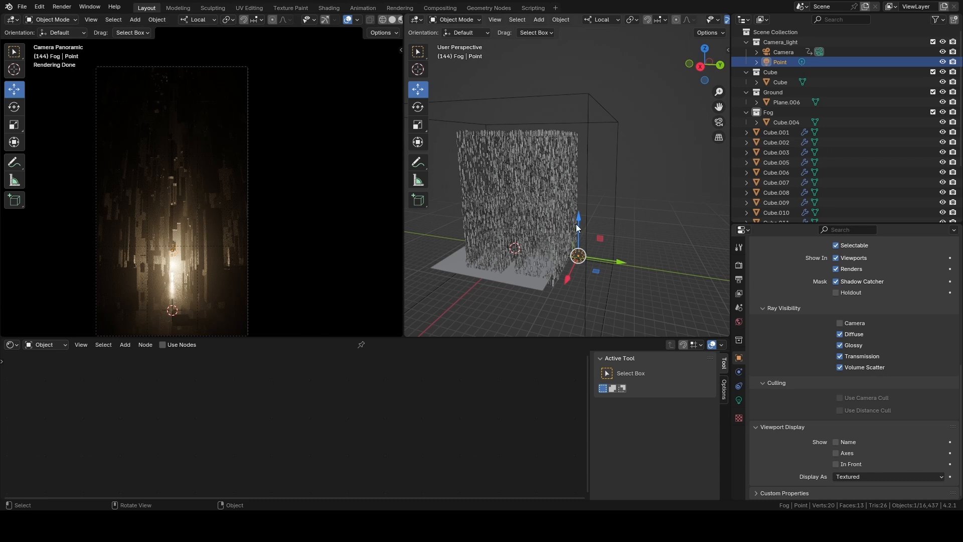
drag(576, 224, 579, 228)
middle_drag(579, 229, 582, 180)
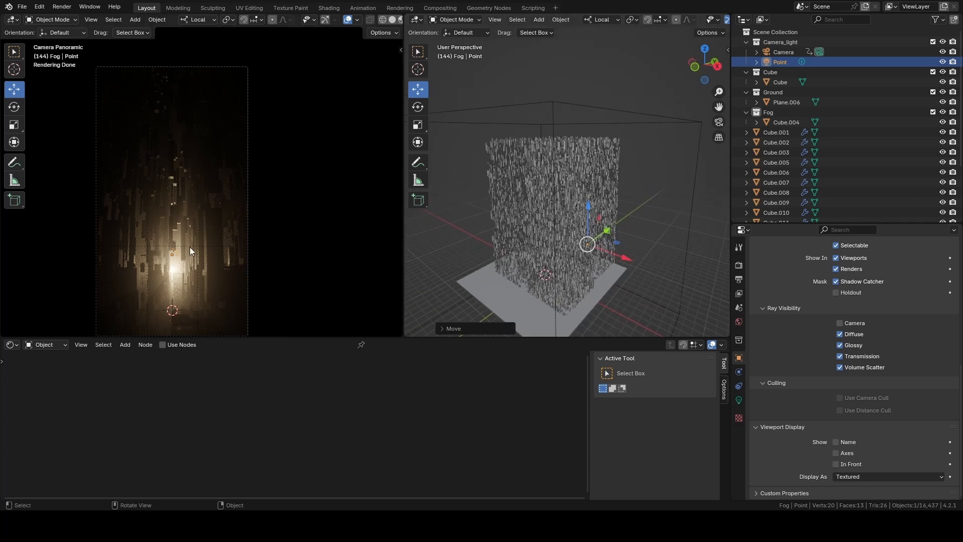
Add an area light and raise it along Z to just above the tops of the columns
middle_drag(594, 230, 538, 218)
key(shift+a)
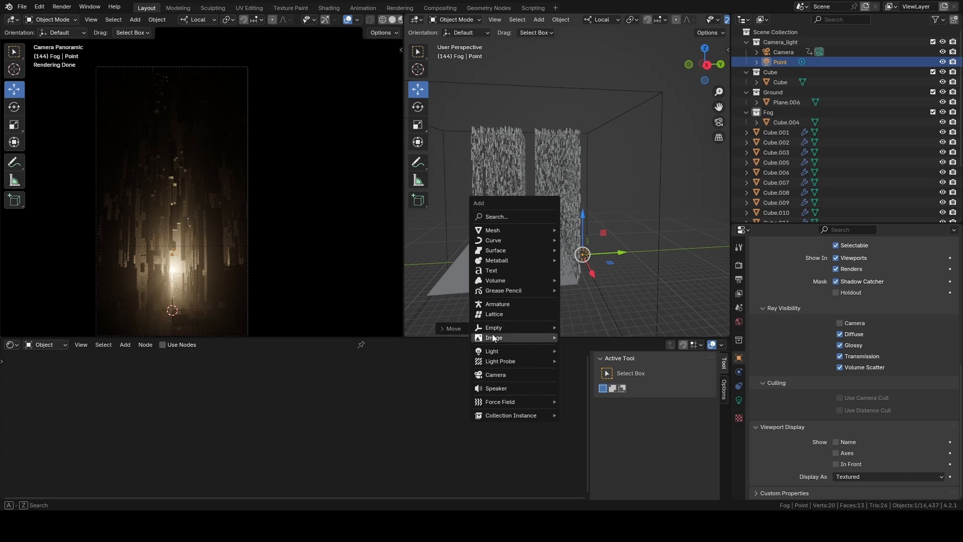
mouse_move(504, 350)
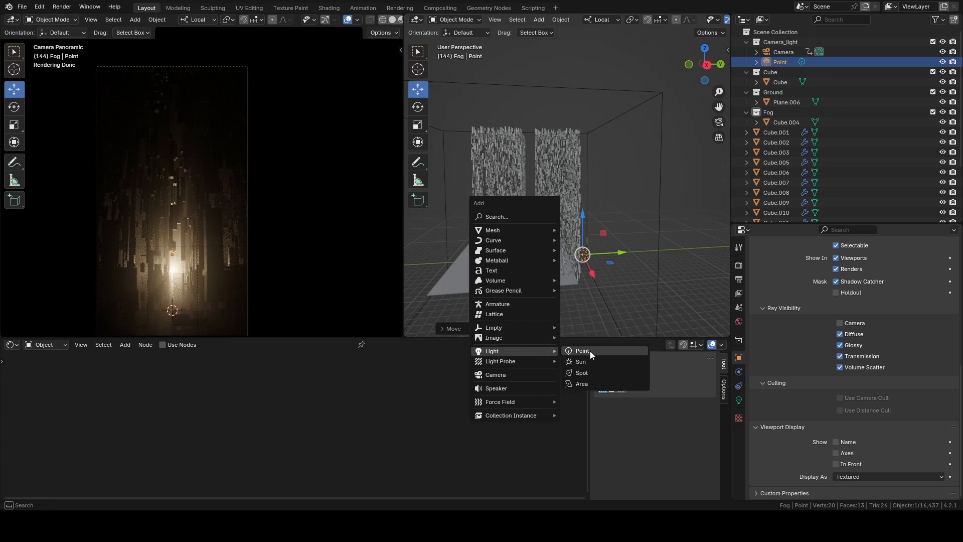
click(580, 382)
key(g)
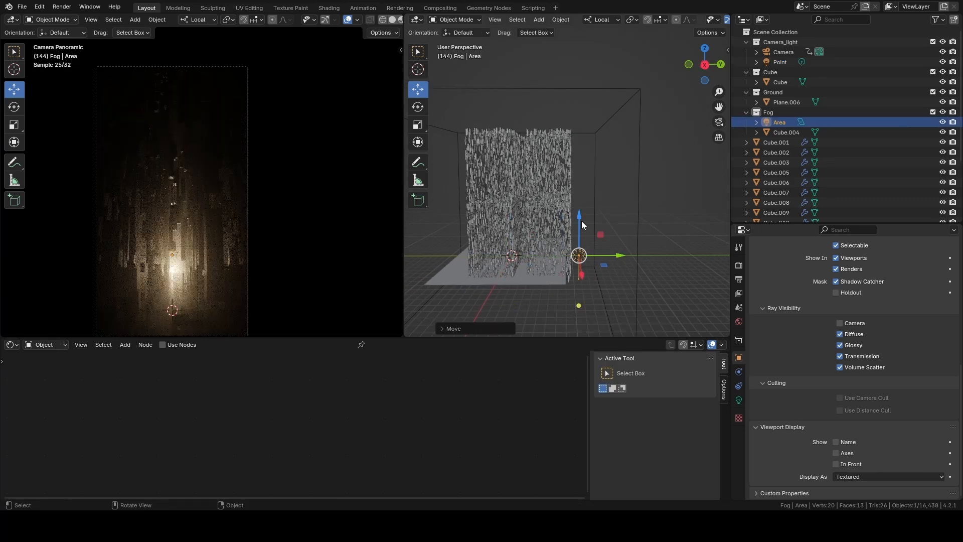
key(z)
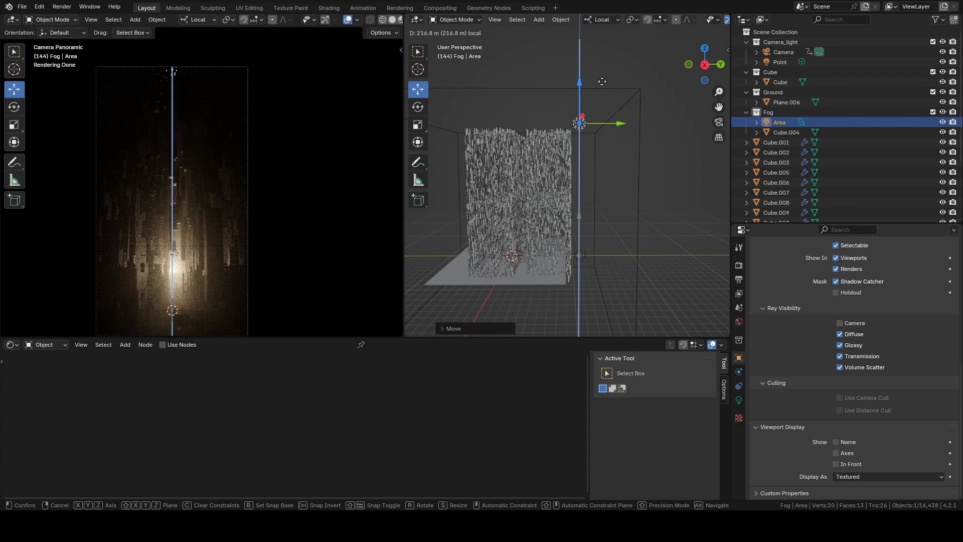
click(602, 77)
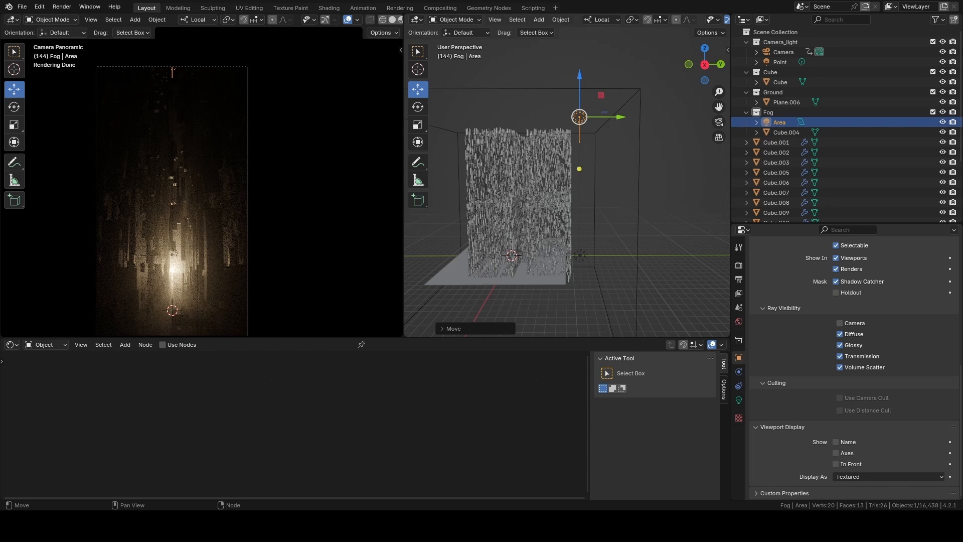
Set the area light's color to light blue with a pasted hex value and its power to 40000 W
click(739, 399)
click(888, 320)
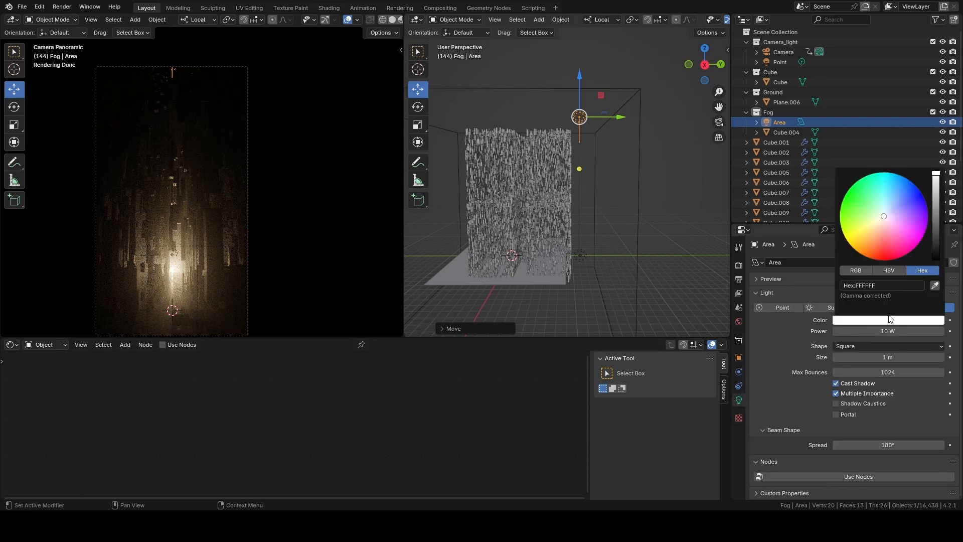
click(898, 287)
key(ctrl+v)
key(Return)
double_click(888, 333)
text(40)
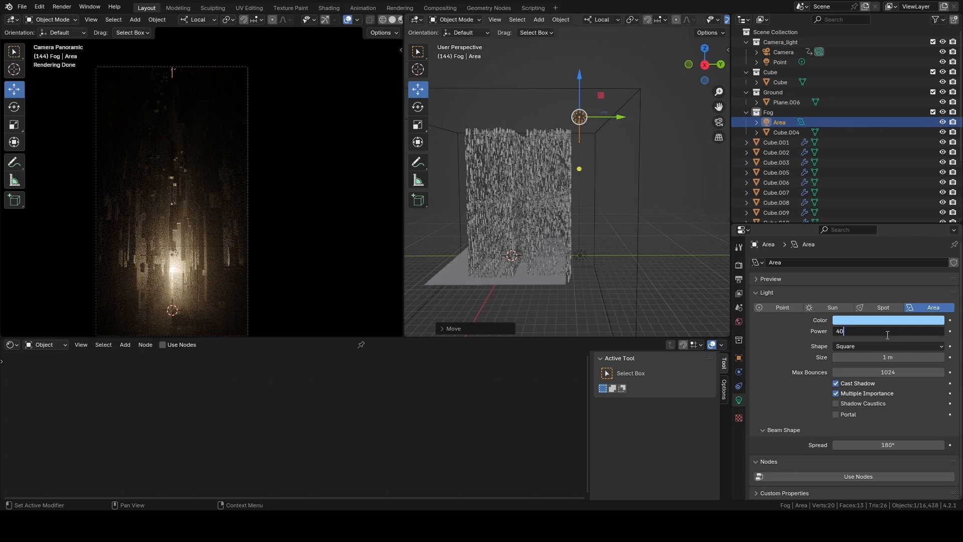
key(Return)
Set the area light's size to 2 m and tilt it toward the columns
key(shift+space)
key(r)
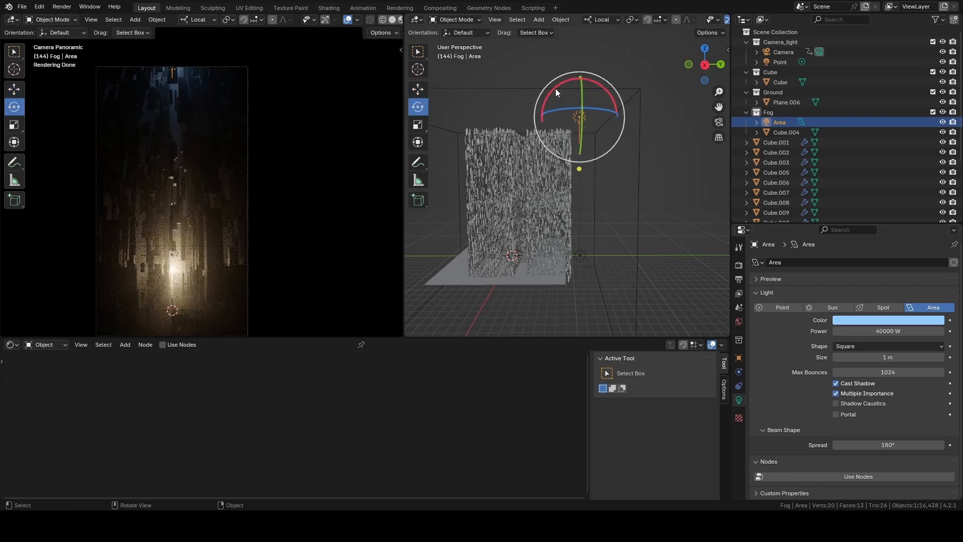
double_click(888, 357)
text(2)
key(Return)
drag(546, 95, 559, 87)
Lower the area light about 11 m along the global Z axis
key(shift+space)
key(g)
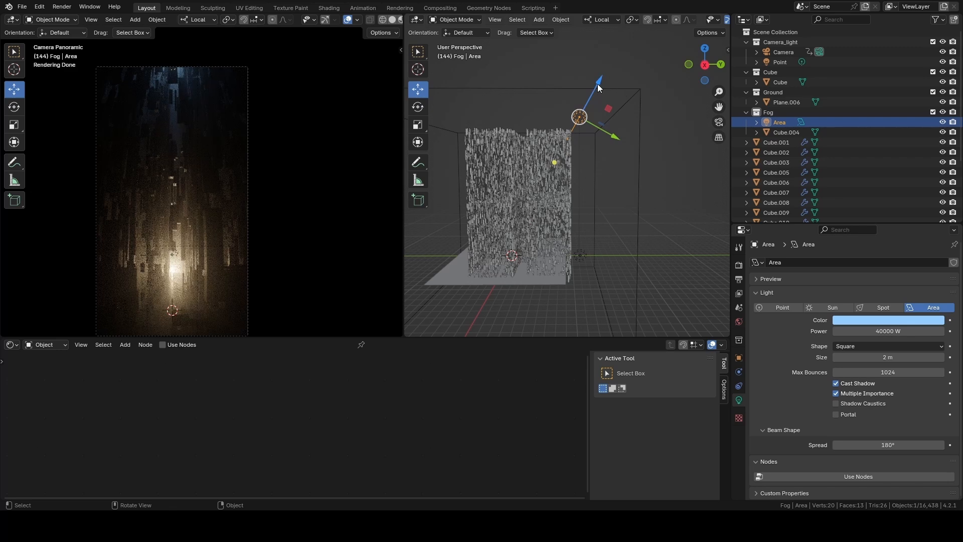
key(g)
key(z)
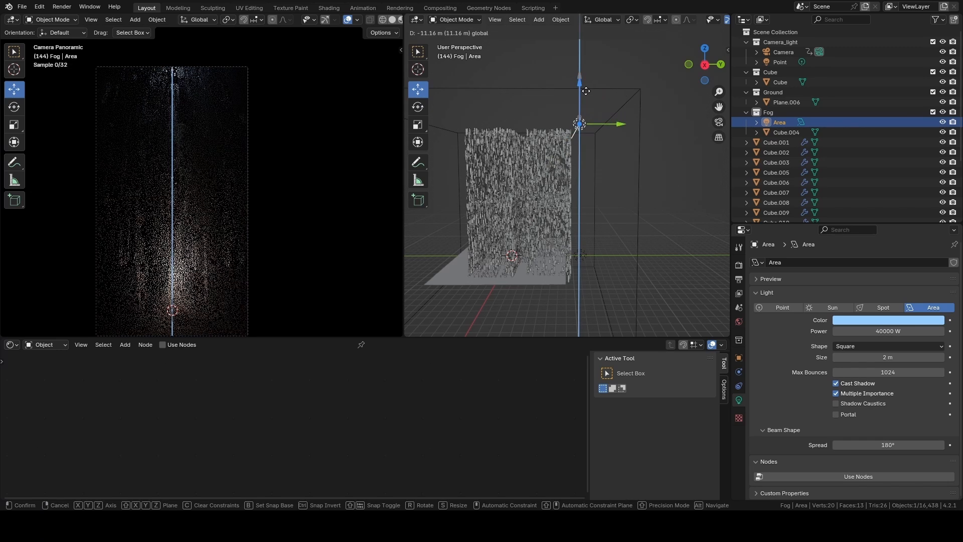
click(586, 91)
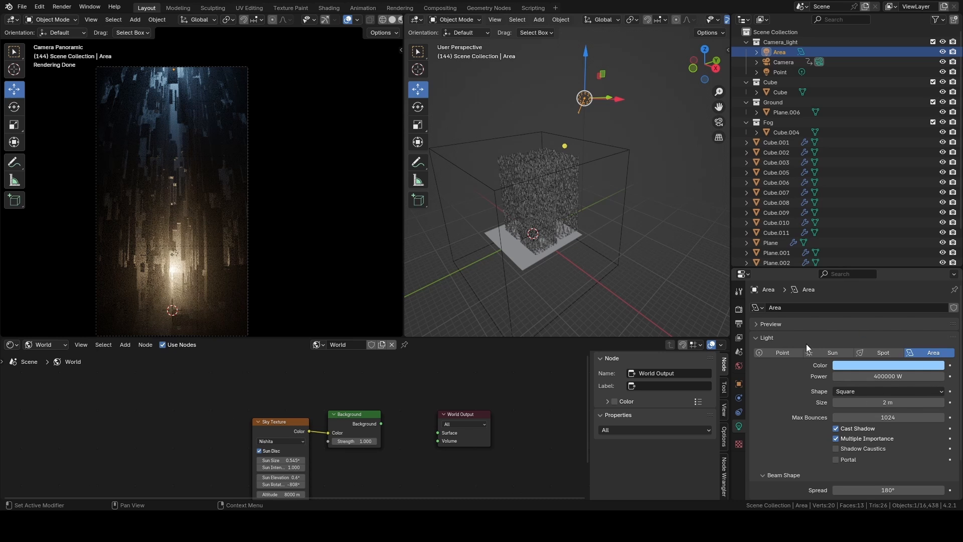
Import the Pexels light-painting image as a mesh plane and isolate it in local view
key(shift+a)
mouse_move(586, 189)
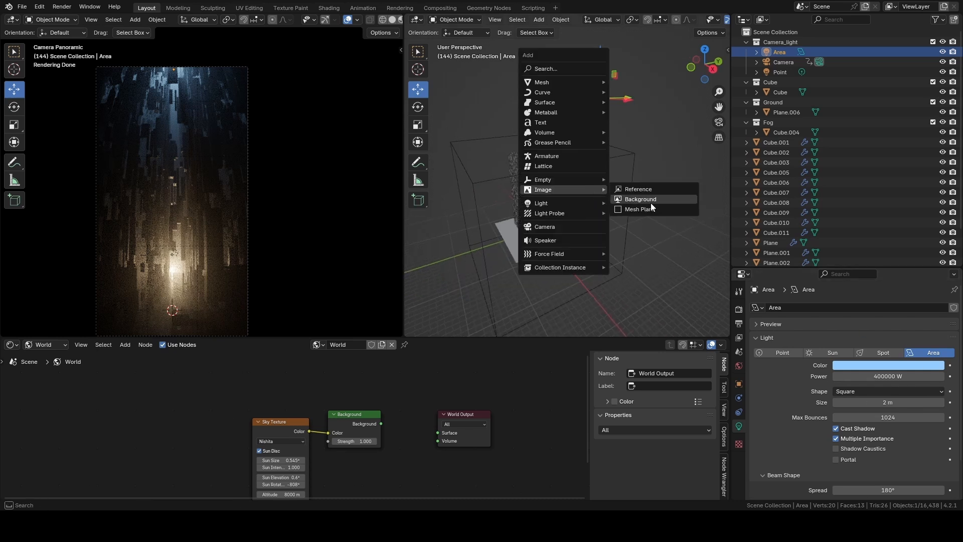
key(Escape)
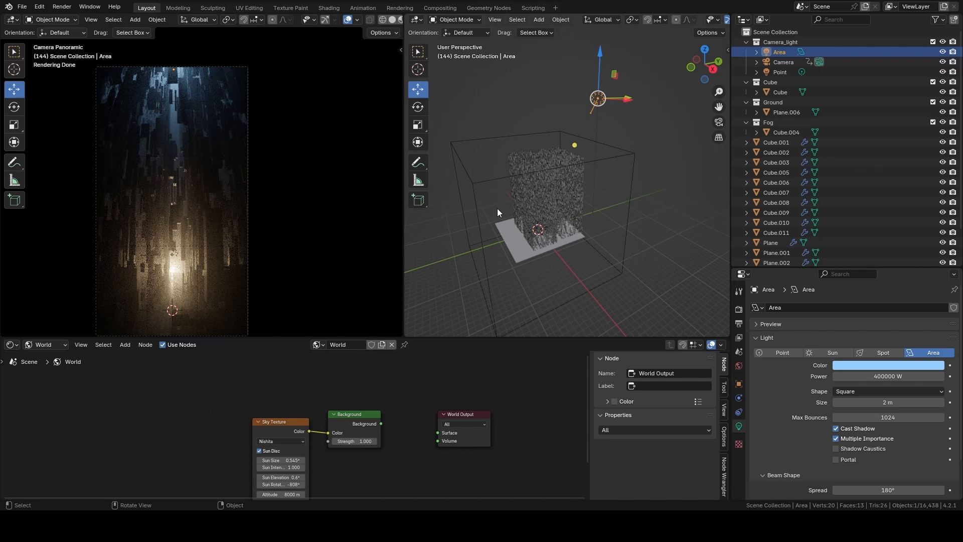
click(709, 372)
middle_drag(533, 208, 585, 214)
key(KP_Divide)
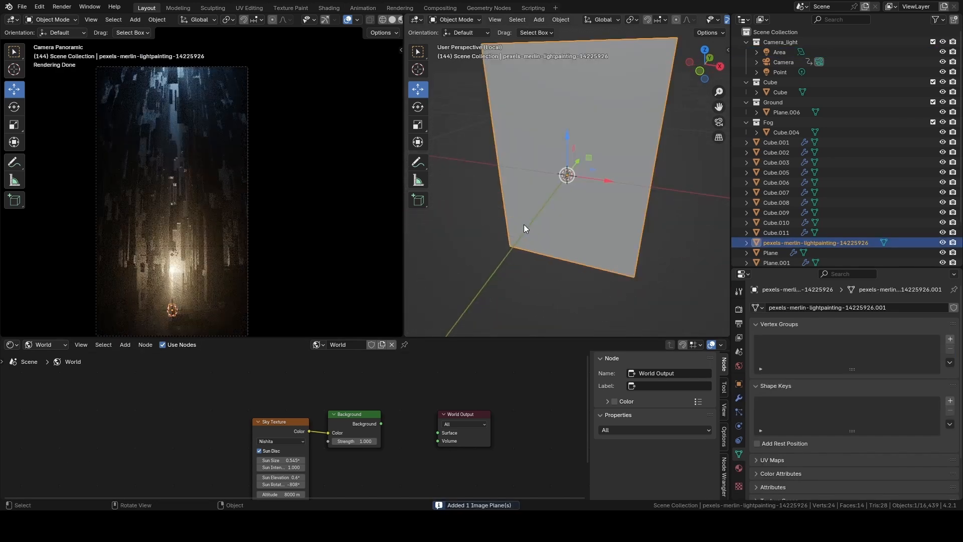
Show the camera view in Solid and the isolated plane in Rendered shading, and link the World's Background to the World Output's Surface
key(z)
click(275, 206)
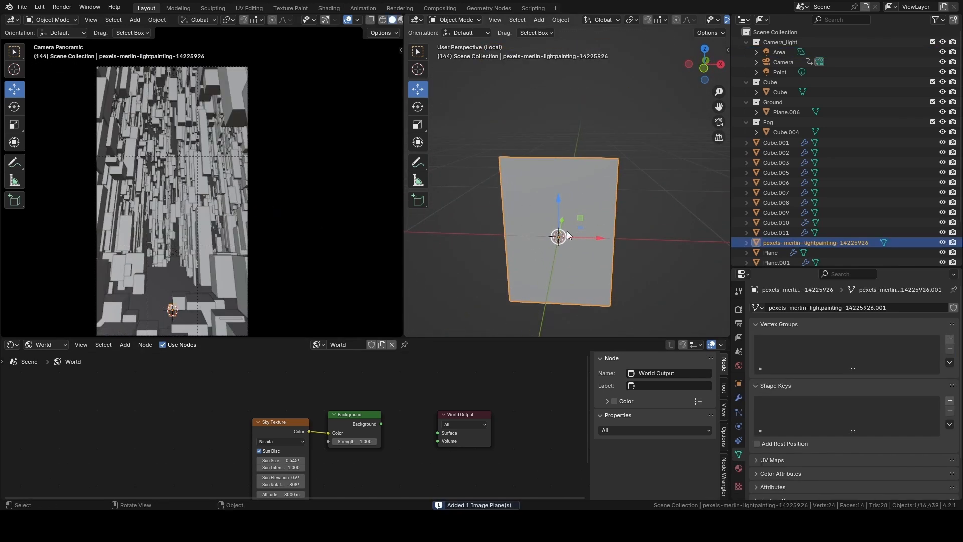
key(z)
click(567, 171)
middle_drag(594, 195, 588, 244)
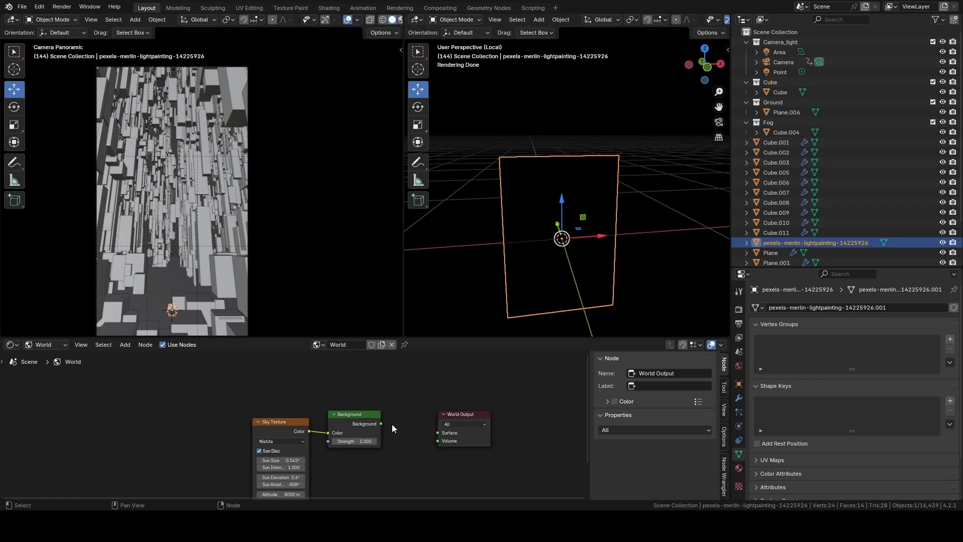
drag(382, 424, 437, 432)
Open the image plane's material nodes and move the Image Texture node clear of the Principled BSDF
click(60, 346)
click(61, 369)
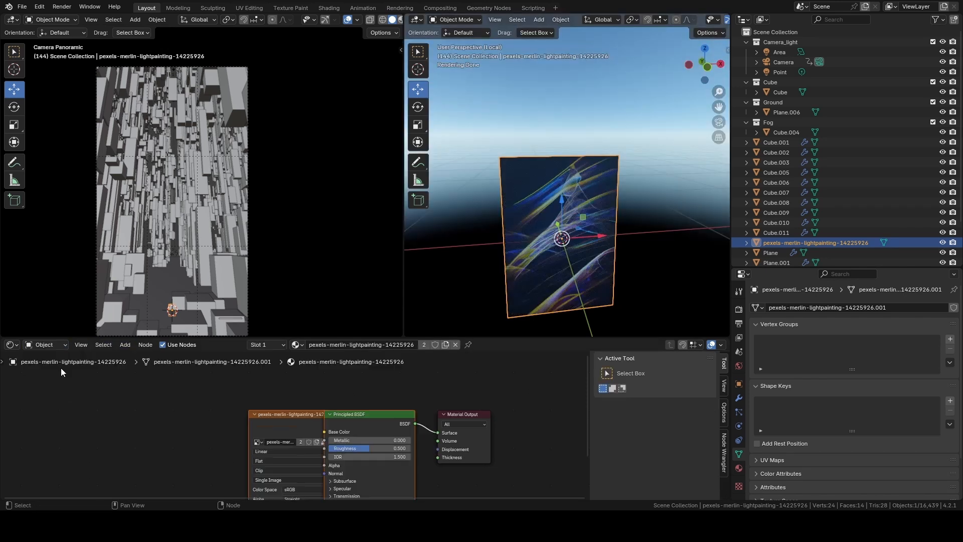
middle_drag(608, 237, 564, 232)
click(294, 415)
drag(294, 415, 182, 418)
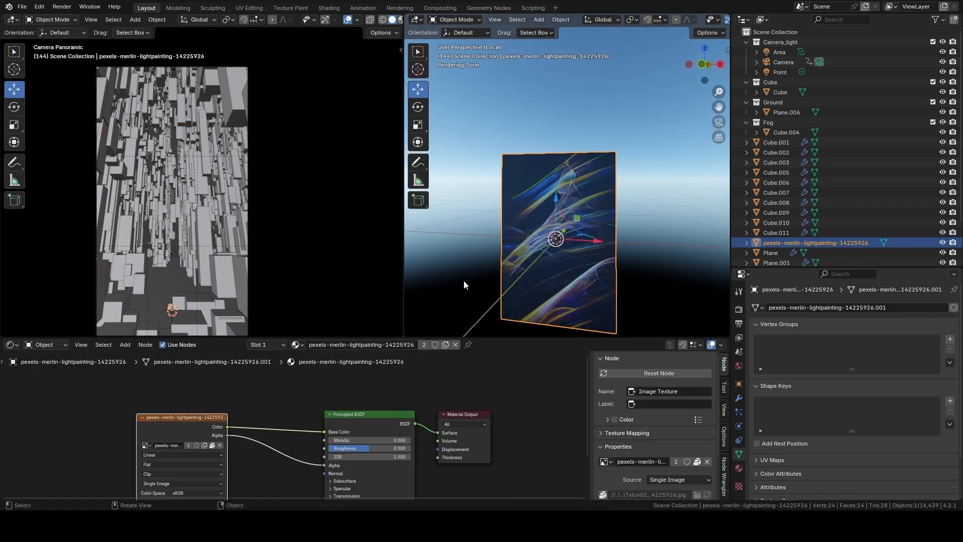
mouse_move(464, 281)
middle_down()
mouse_move(583, 184)
mouse_move(504, 100)
mouse_move(577, 166)
mouse_move(568, 204)
middle_up()
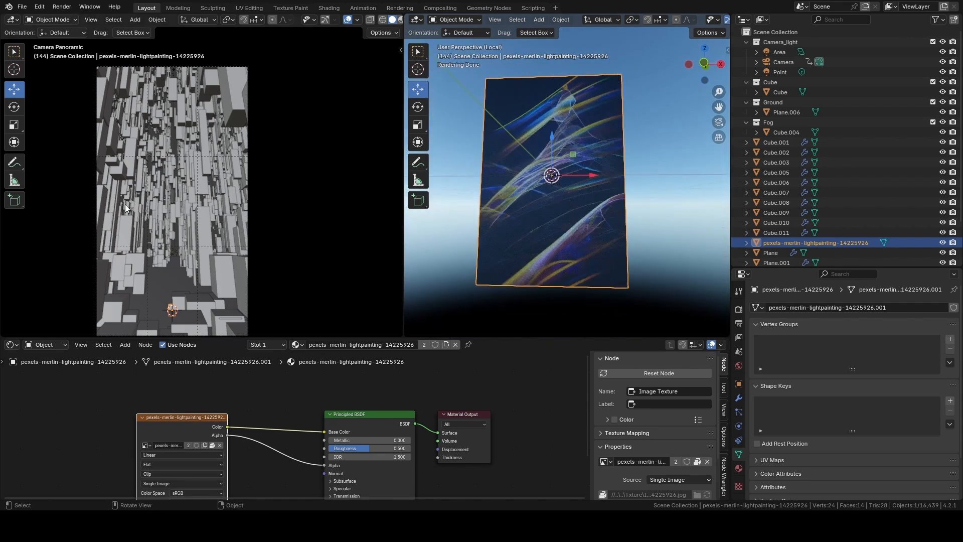
Insert a Color Ramp node after the Image Texture and link its Color output to the Principled BSDF's Alpha
middle_drag(310, 420, 359, 392)
drag(373, 436, 360, 410)
key(shift+a)
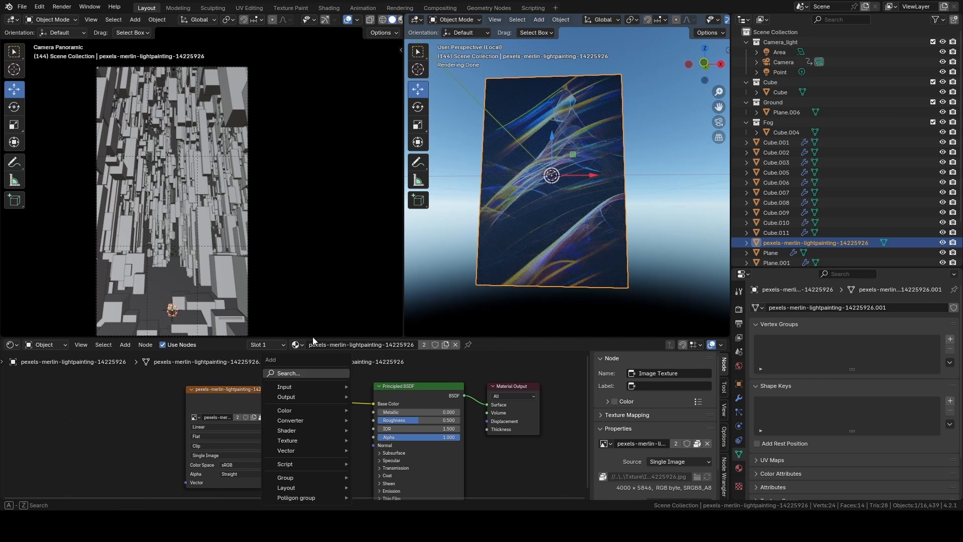
text(colr)
key(Return)
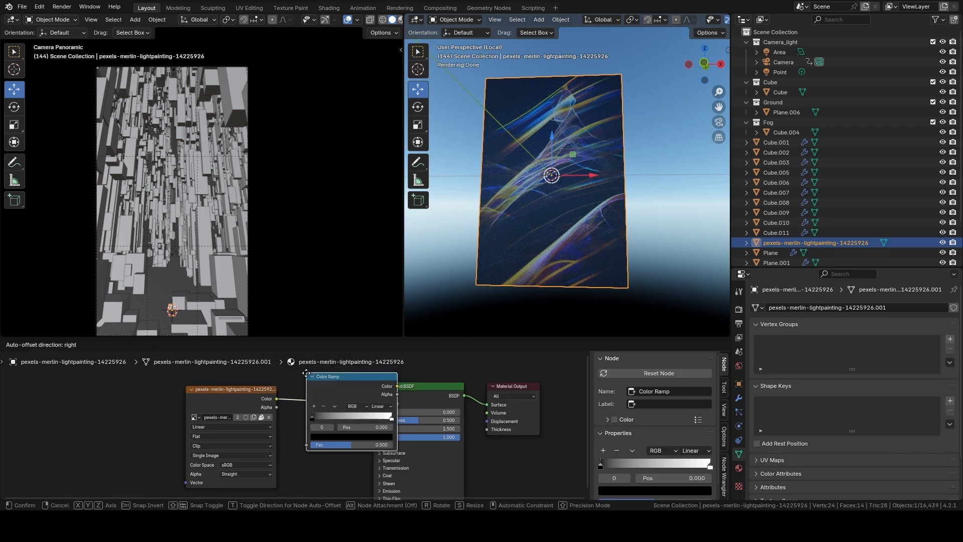
click(293, 375)
middle_drag(405, 430, 380, 420)
drag(373, 396, 373, 429)
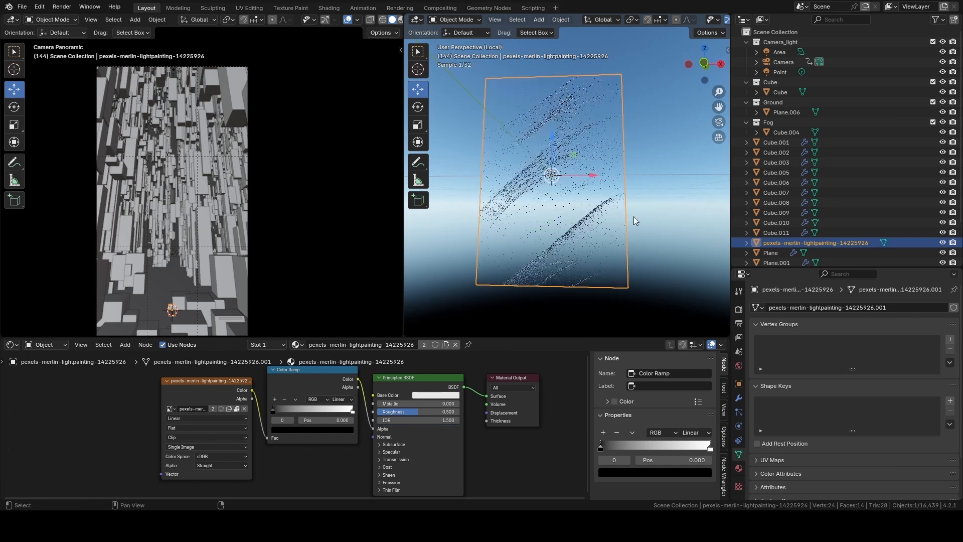
Tighten the Color Ramp by moving the black stop near the middle and the white stop to 0.850
middle_drag(633, 215, 580, 201)
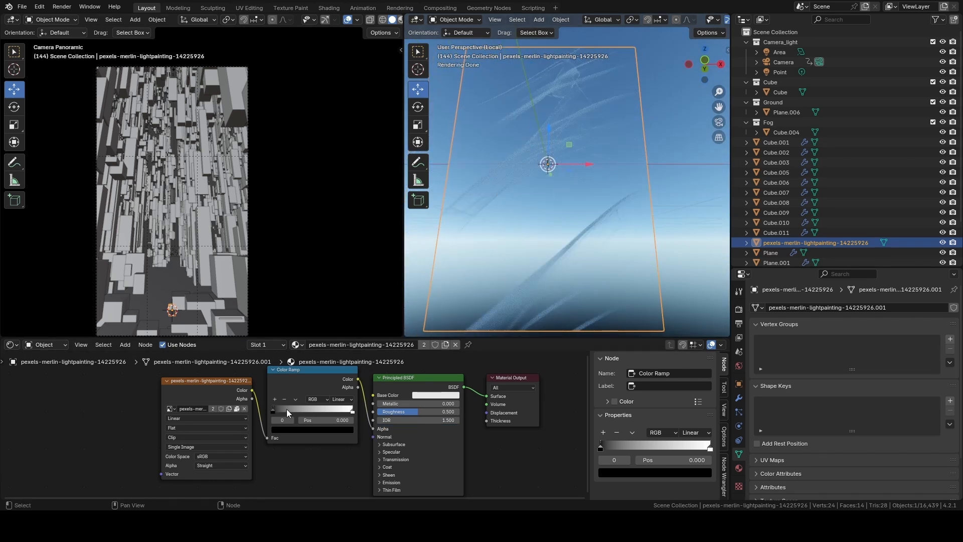
drag(287, 408, 339, 409)
middle_drag(332, 450, 345, 431)
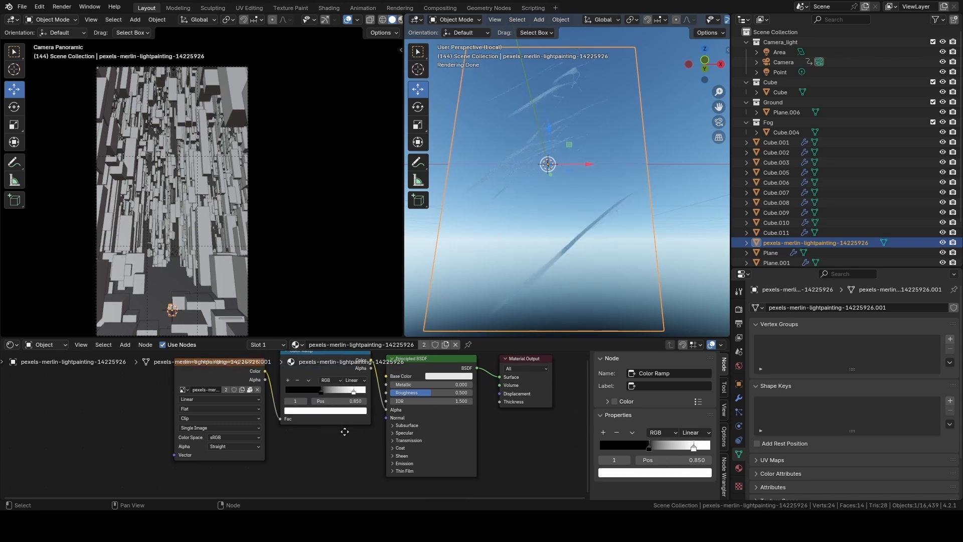
key(shift+a)
text(mix)
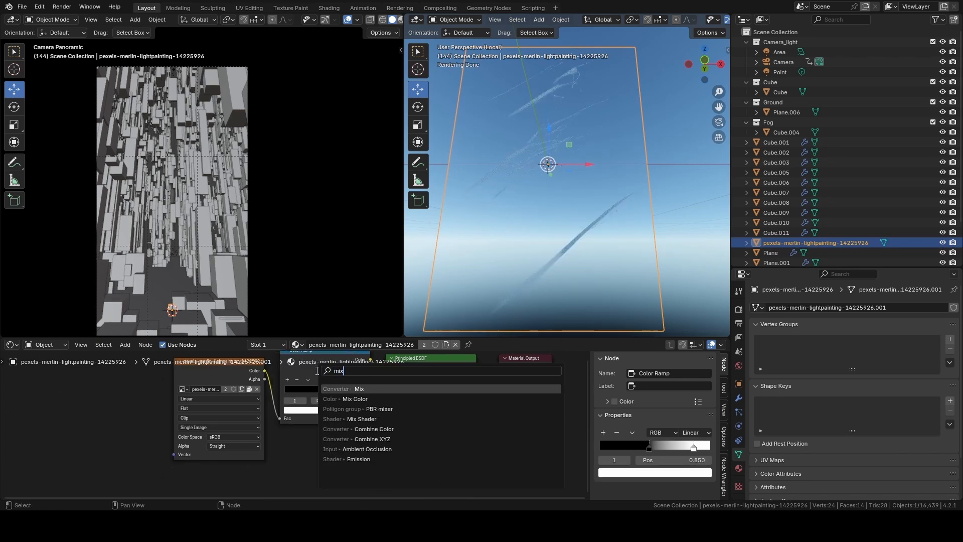
key(Return)
key(Escape)
Add a Mix Color node below the Color Ramp and link the Image Texture's Color to its A input
key(shift+a)
text(mix)
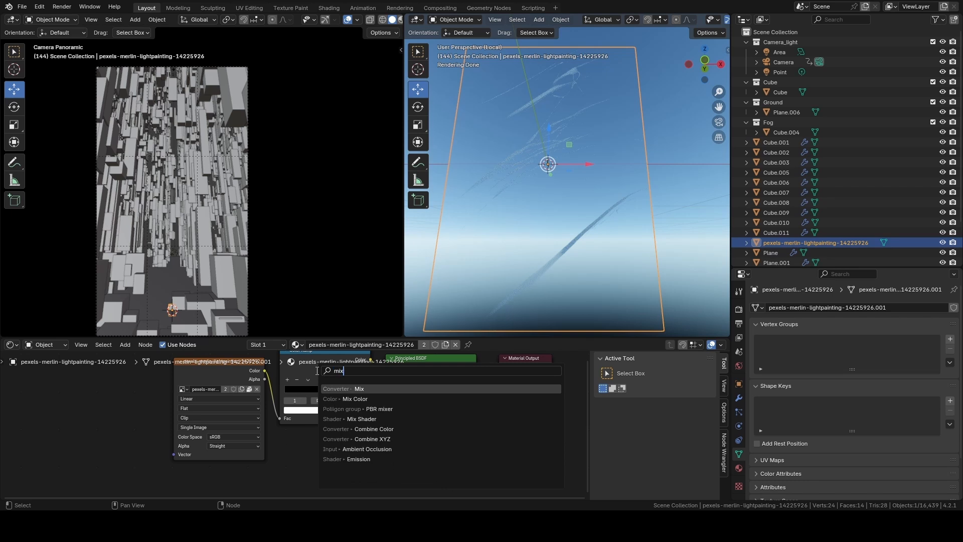
click(333, 396)
click(381, 455)
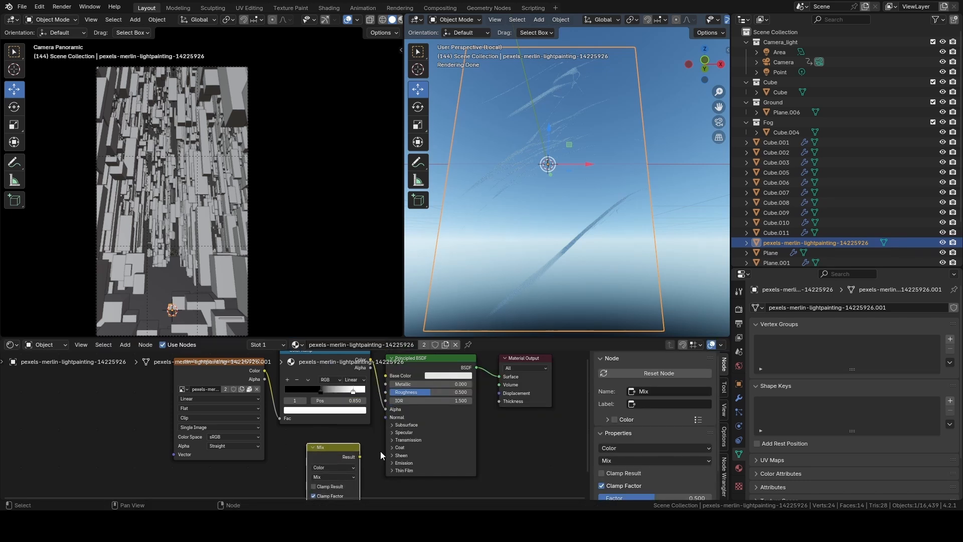
click(399, 471)
drag(264, 371, 308, 456)
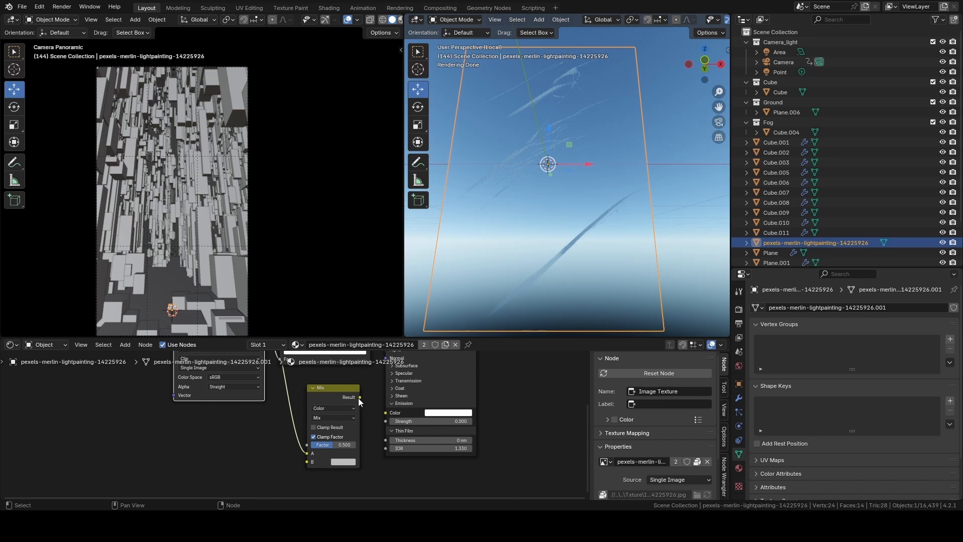
Link the Mix node's Result to the Principled BSDF's Emission Color and set the emission strength to 5
drag(359, 398, 394, 413)
double_click(446, 421)
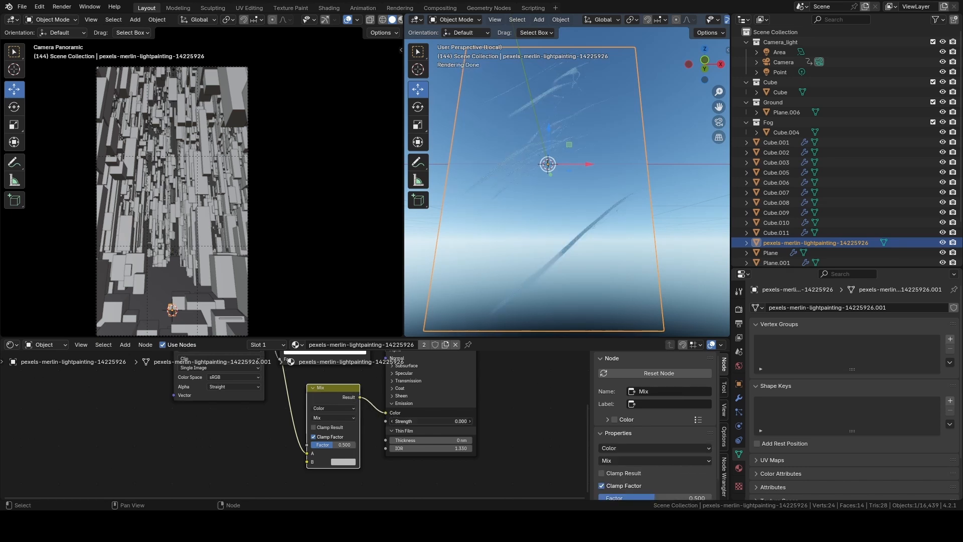
text(5)
key(Return)
Set the Mix node's B color to hex 2E6DAC and its factor to 0.6
click(343, 462)
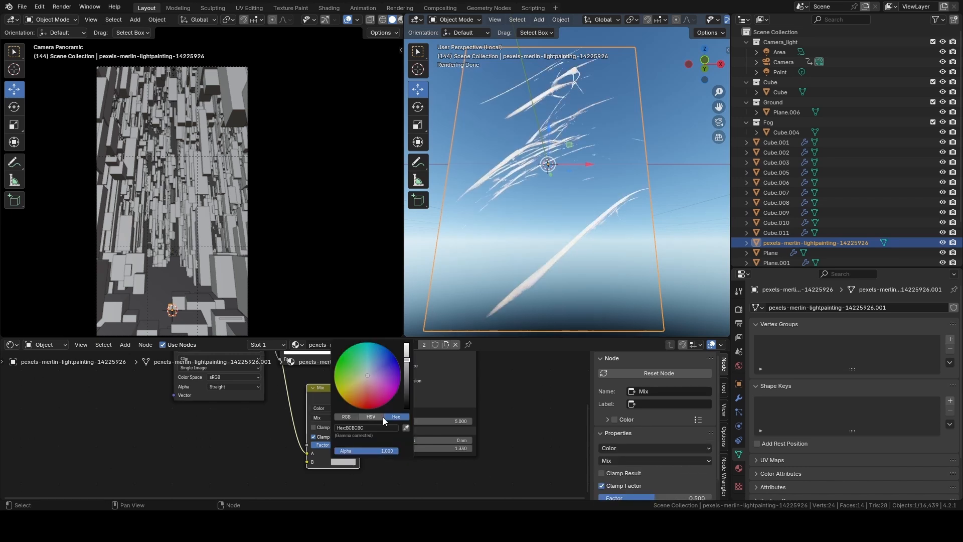
click(379, 427)
text(2E6DAC)
key(Return)
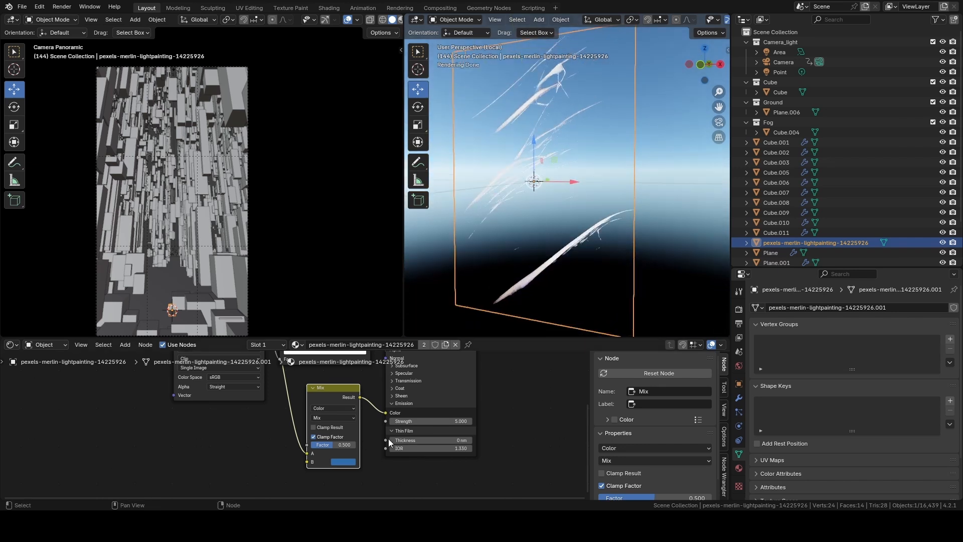
key(Return)
click(329, 445)
text(.6)
key(Return)
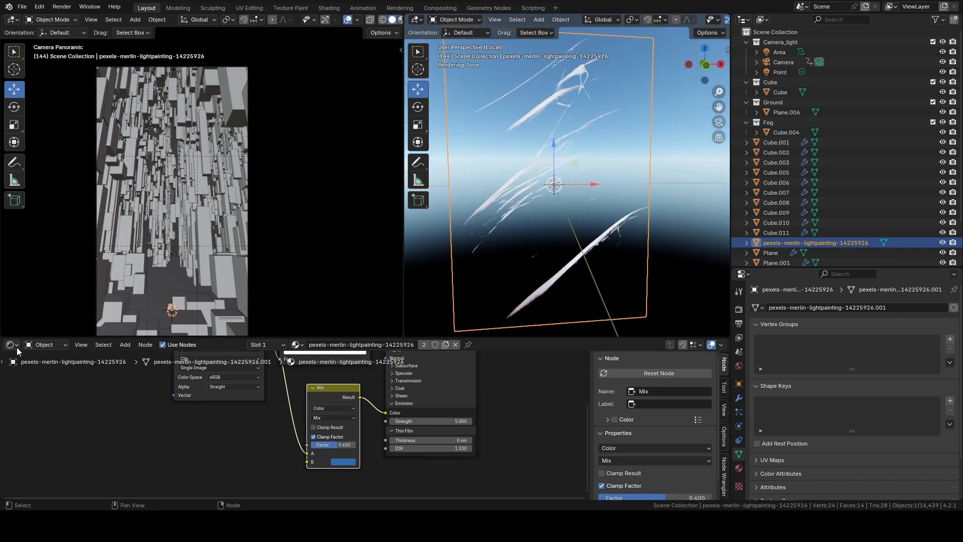
Show the World's node tree and disconnect the Background from the World Output's Surface
click(45, 344)
click(43, 381)
middle_drag(391, 387, 329, 485)
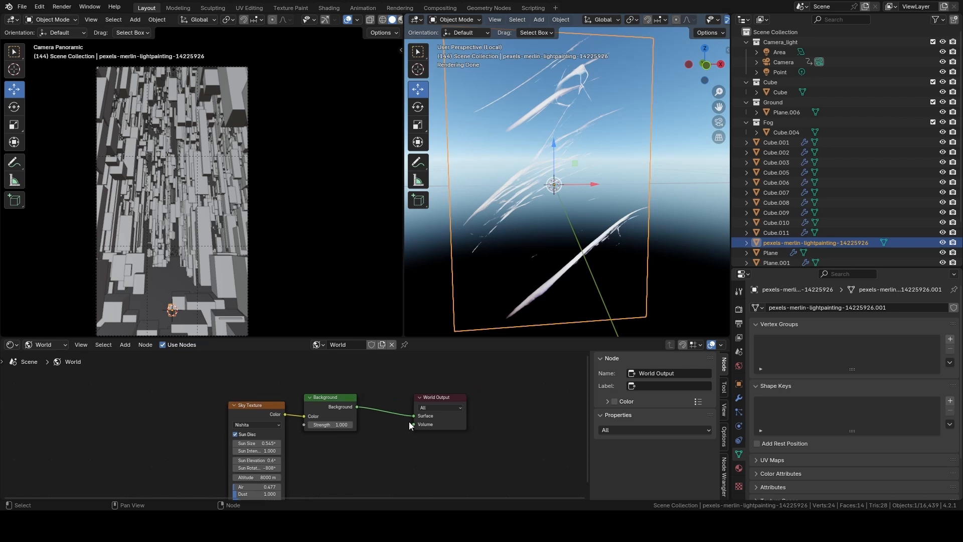
drag(413, 420, 397, 408)
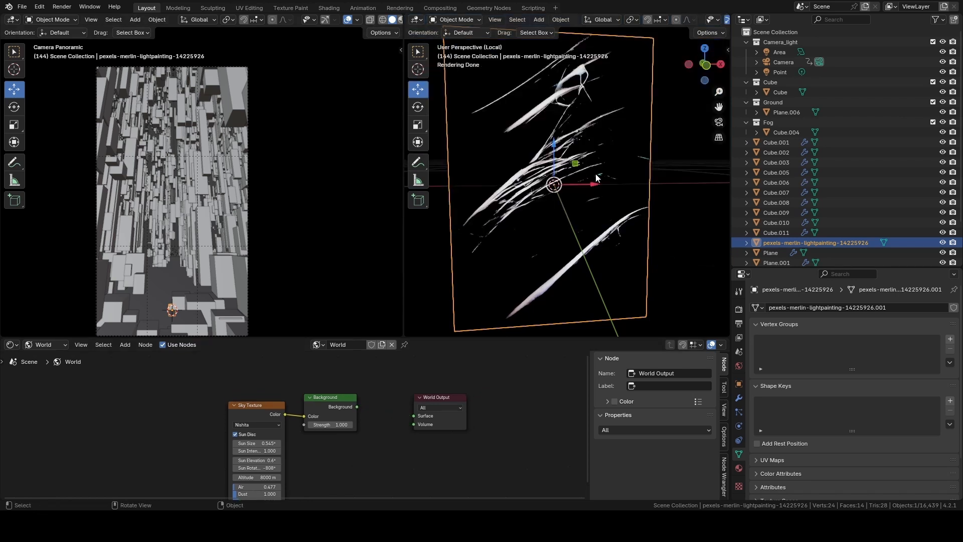
Leave local view and scale up the light-painting image plane
mouse_move(596, 174)
middle_down()
mouse_move(580, 182)
mouse_move(583, 209)
middle_up()
middle_drag(582, 209, 598, 236)
scroll(592, 210, up, 5)
scroll(592, 210, down, 6)
mouse_move(598, 235)
middle_down()
mouse_move(589, 246)
mouse_move(568, 221)
mouse_move(550, 234)
mouse_move(558, 217)
middle_up()
scroll(572, 223, up, 5)
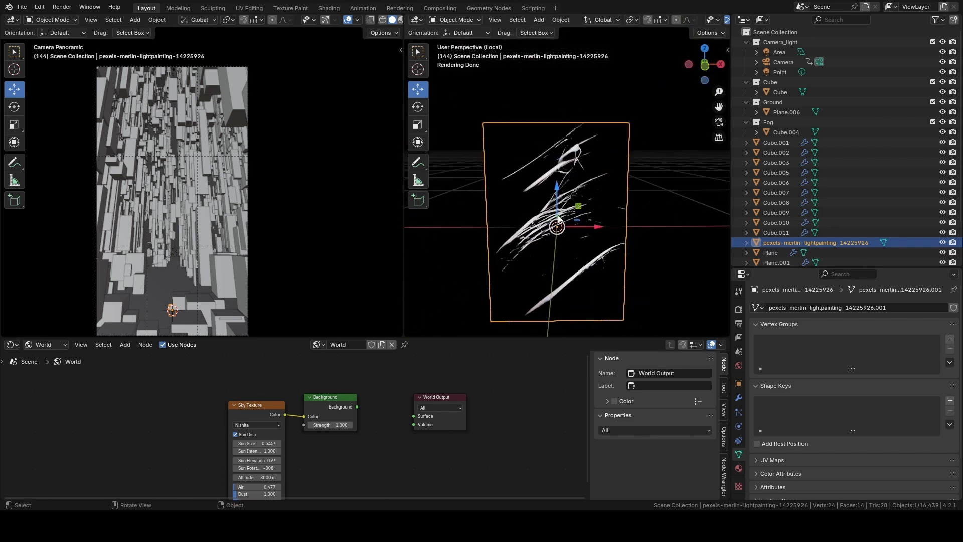
key(slash)
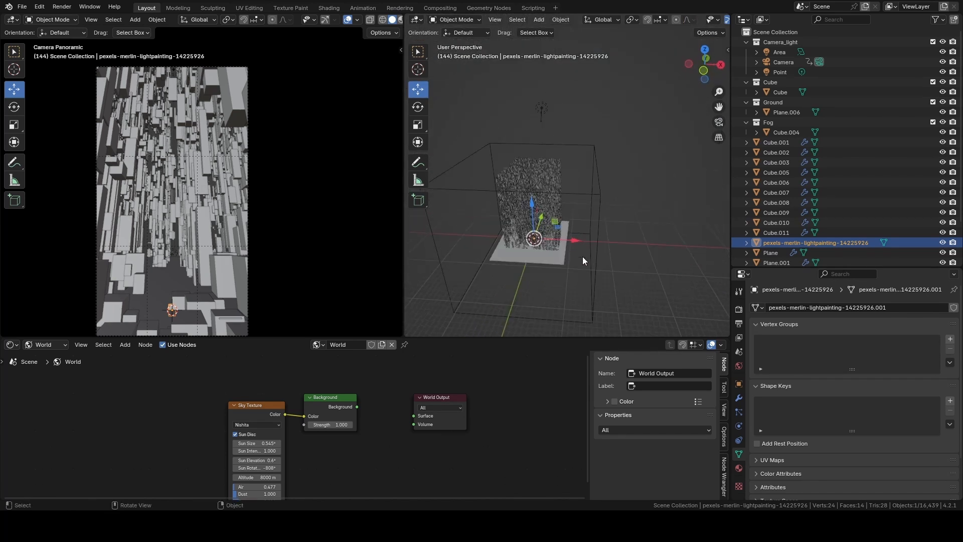
scroll(576, 257, up, 3)
middle_drag(560, 256, 555, 255)
key(s)
drag(557, 271, 615, 192)
Raise the enlarged image plane to the middle of the camera view, in front of the columns
scroll(613, 194, down, 2)
middle_drag(594, 246, 604, 249)
key(g)
drag(529, 222, 604, 225)
key(s)
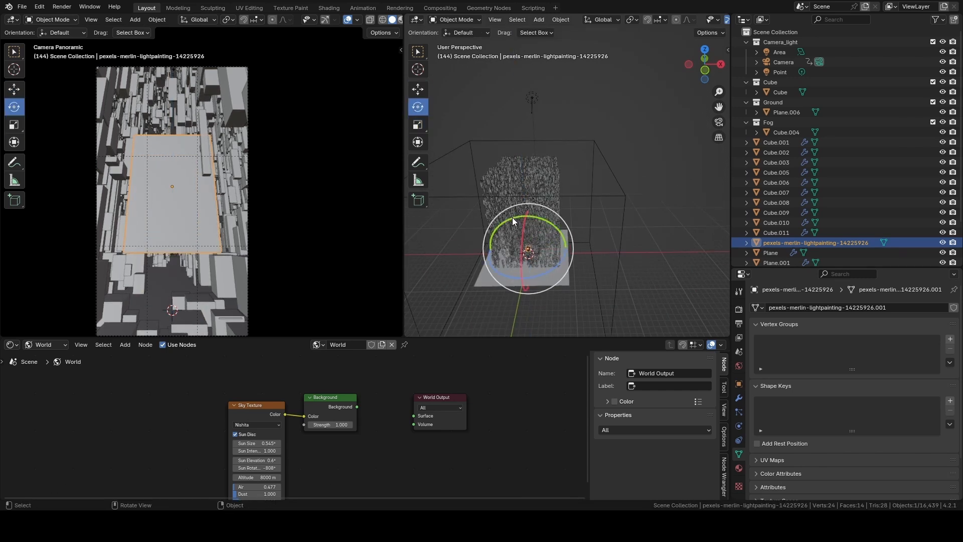
Rotate the image plane about the global Y axis into landscape orientation and show the camera view in Rendered shading
drag(513, 218, 502, 263)
click(496, 329)
click(530, 281)
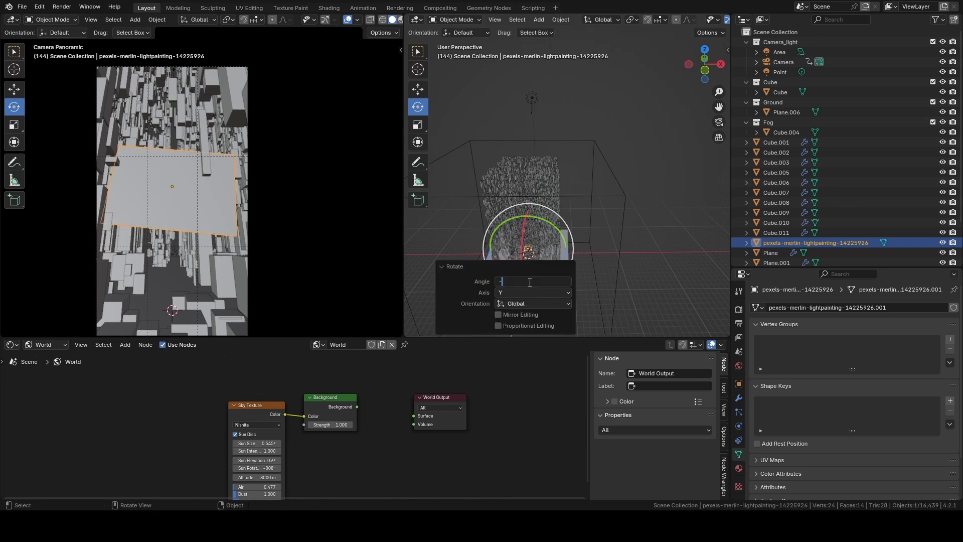
click(450, 267)
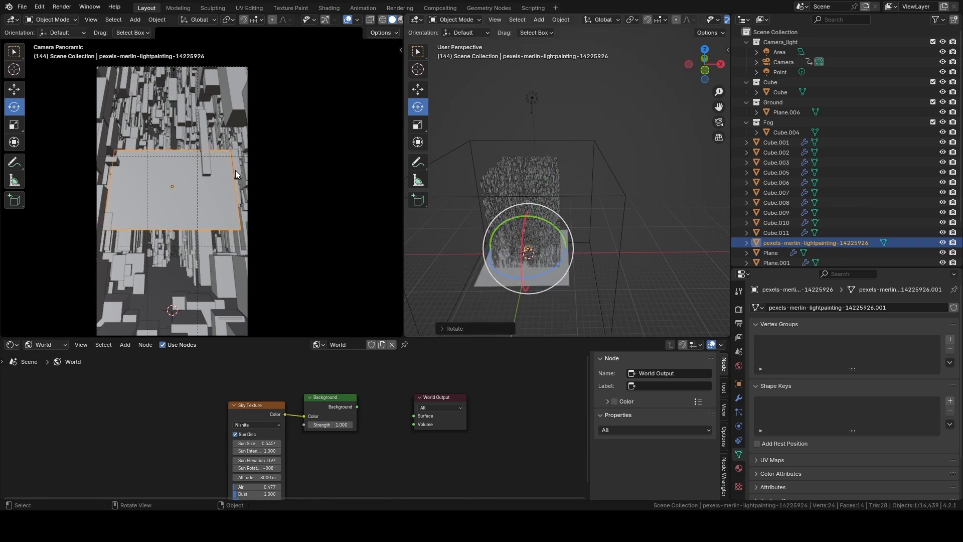
key(z)
click(226, 119)
Move the image plane back and up, and shift it along the global X axis toward the columns' left side
middle_drag(480, 235, 519, 246)
key(shift+space)
key(g)
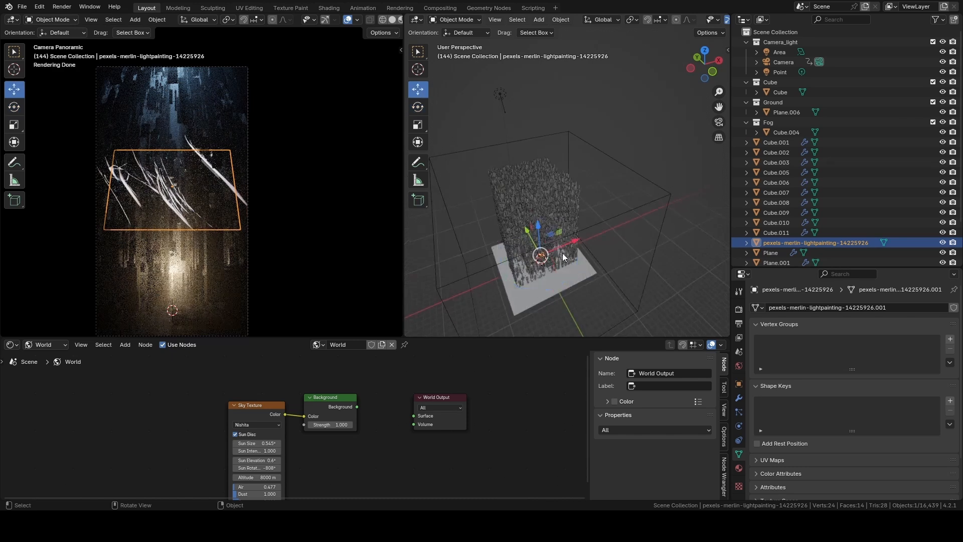
drag(532, 249, 505, 209)
middle_drag(560, 216, 516, 204)
drag(535, 187, 533, 166)
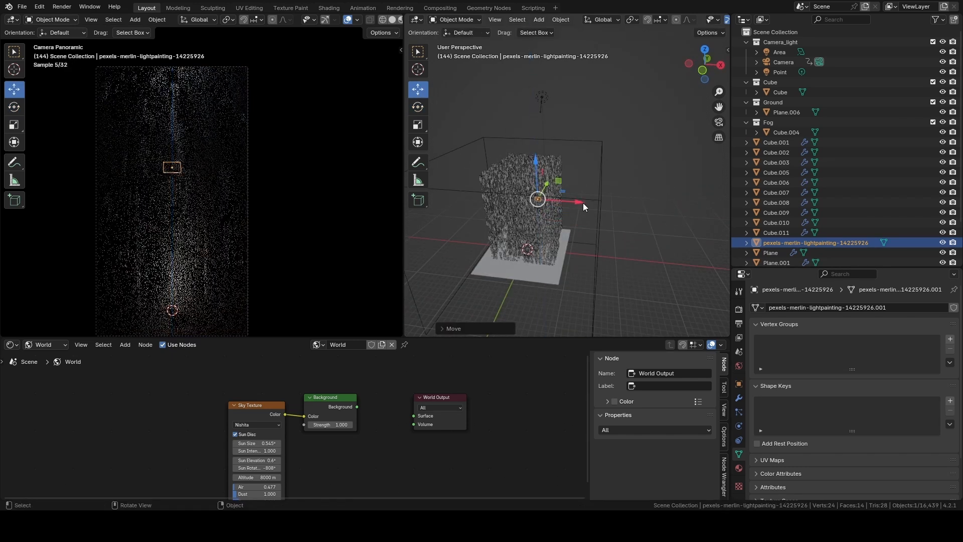
drag(577, 201, 543, 218)
Enlarge, raise and turn the image plane about the Z axis so it stands along the left side of the columns
key(shift+space)
key(s)
key(shift+space)
key(g)
key(shift+space)
key(r)
middle_drag(543, 218, 530, 204)
key(shift+space)
key(g)
drag(536, 178, 535, 162)
key(shift+space)
key(r)
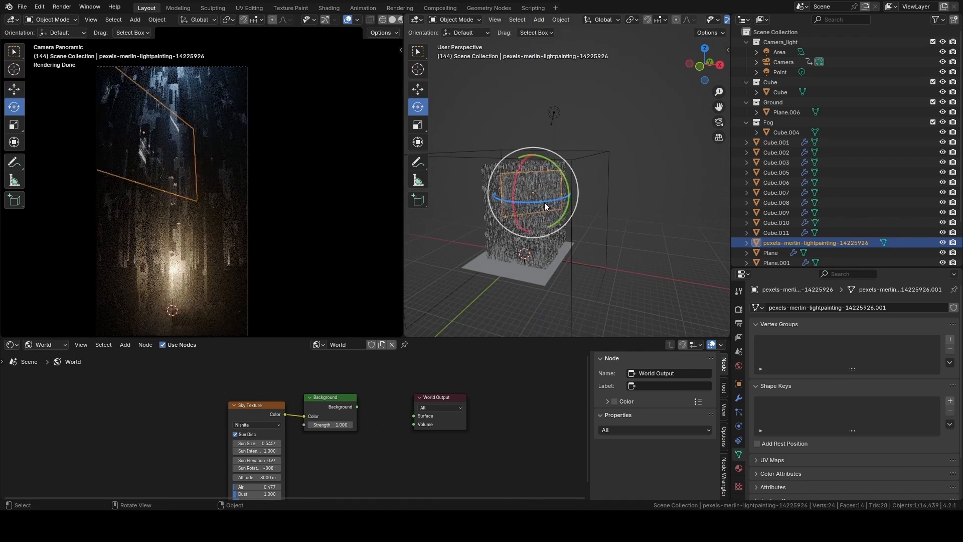
drag(544, 203, 538, 200)
Duplicate the image plane and offset the copy outward and upward along its local axes
middle_drag(537, 197, 560, 265)
key(shift+d)
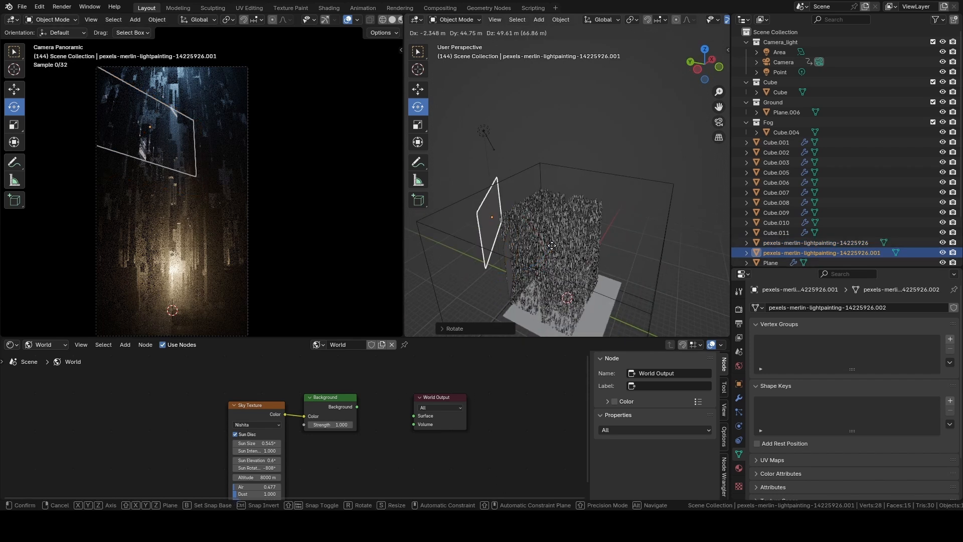
right_click(547, 255)
key(shift+space)
key(g)
key(comma)
click(631, 275)
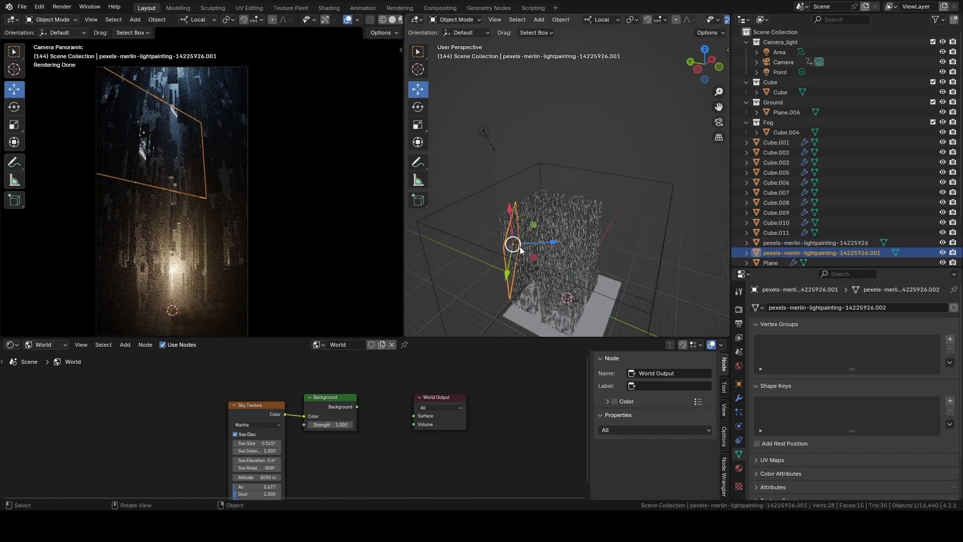
drag(545, 243, 529, 244)
drag(495, 217, 495, 168)
Duplicate both image planes and move the copies along the global X axis to the right side of the columns
middle_drag(511, 184, 510, 218)
shift+click(530, 272)
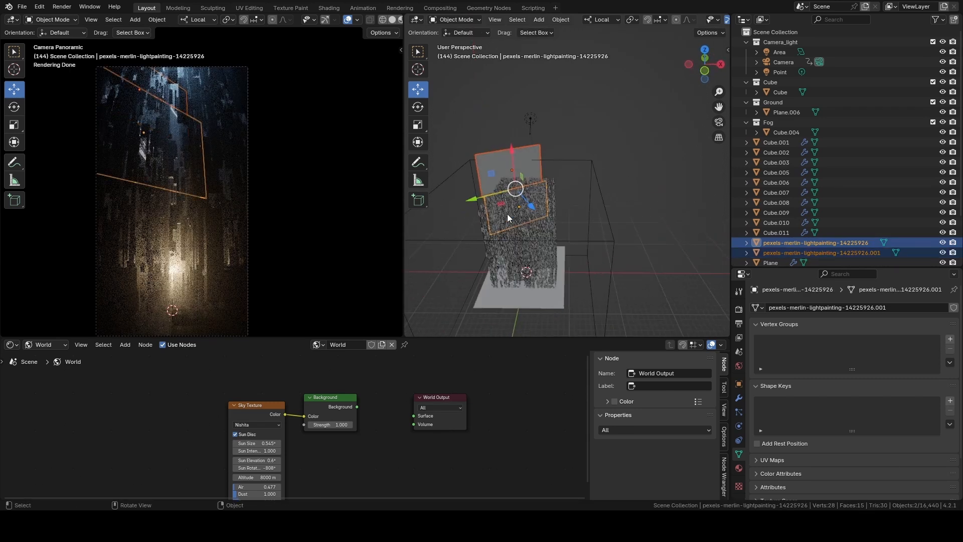
key(shift+d)
right_click(556, 189)
key(comma)
click(507, 207)
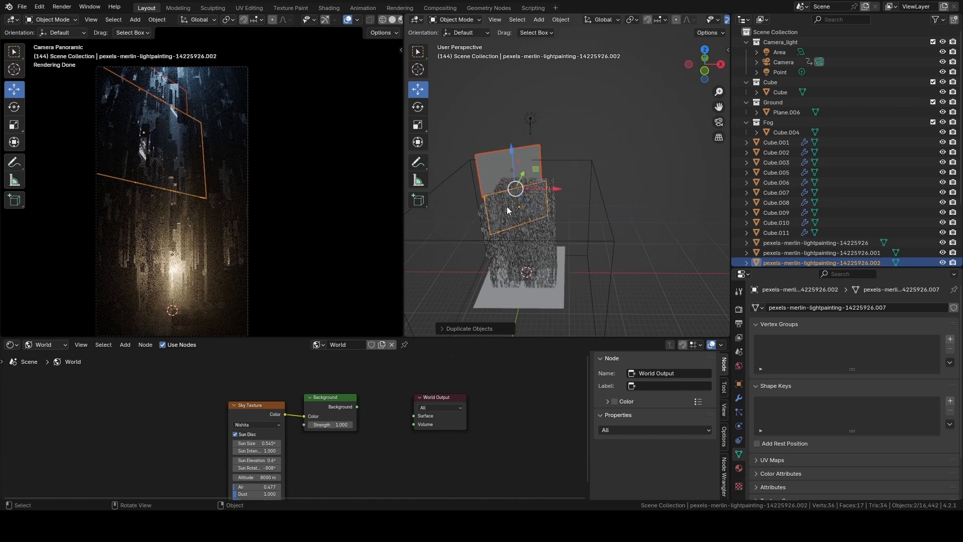
drag(551, 189, 584, 192)
Rotate the two copied planes to face the columns from the right, restore Global orientation and deselect everything
key(r)
key(comma)
click(643, 209)
key(comma)
click(605, 200)
click(638, 237)
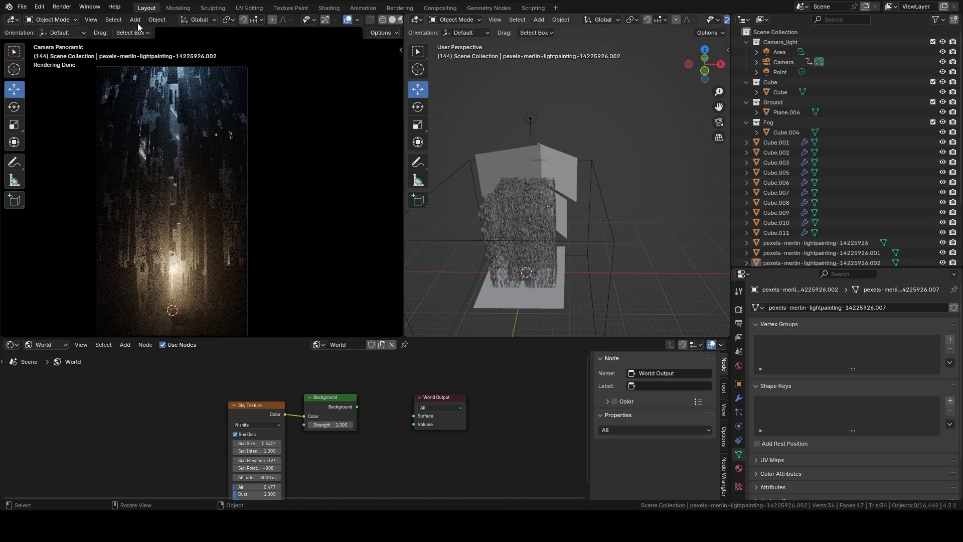
scroll(149, 97, up, 5)
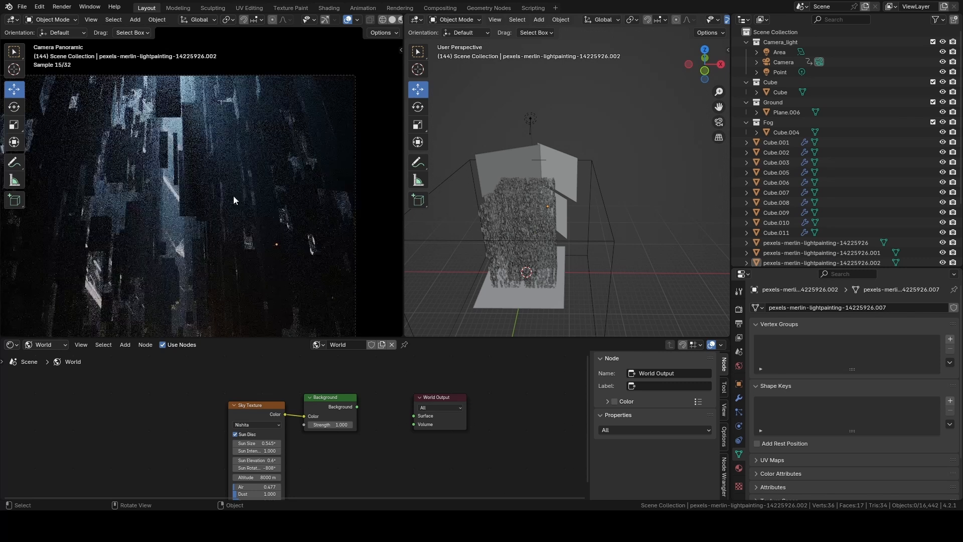
scroll(109, 284, down, 5)
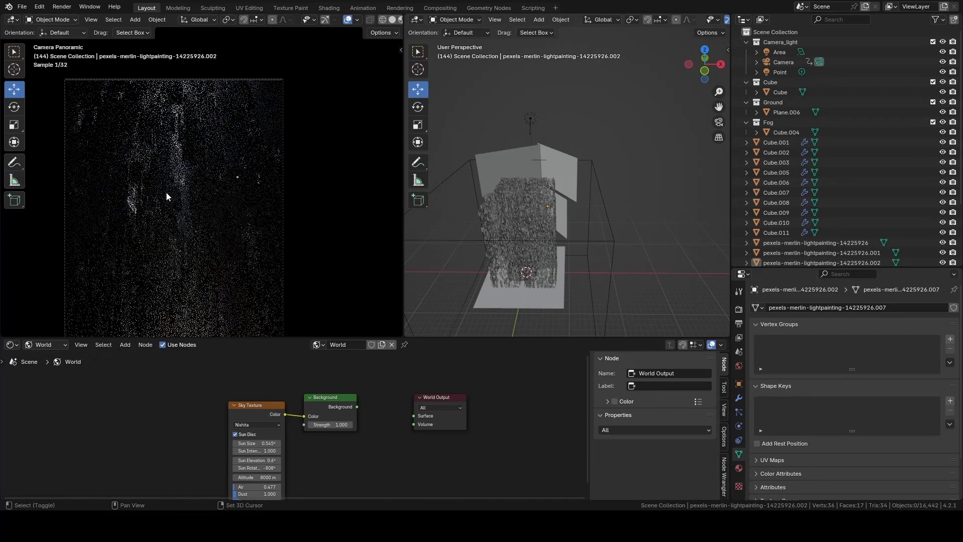
shift+middle_drag(194, 208, 192, 185)
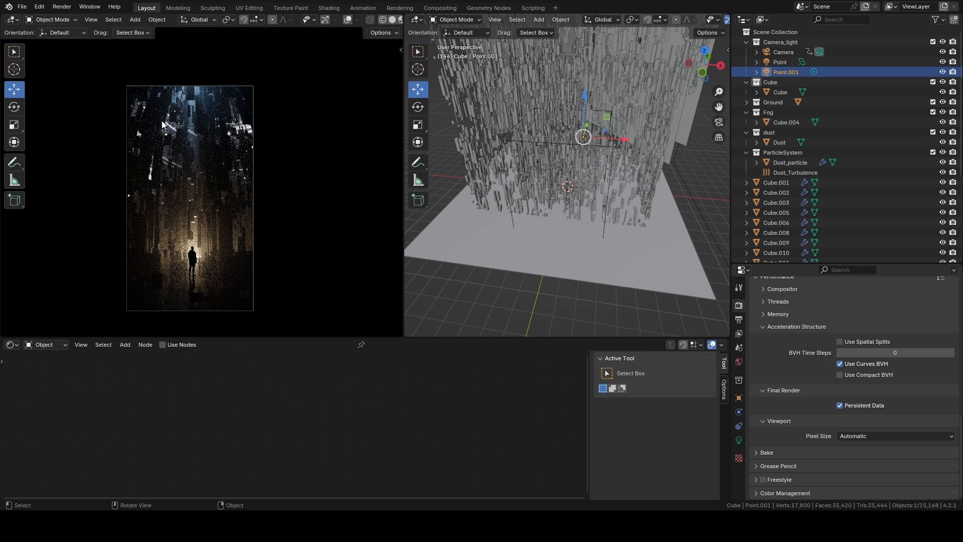
Examine the compositing node tree, including the Color Balance settings, and return to the Layout workspace
click(450, 9)
middle_drag(280, 123, 188, 132)
middle_drag(119, 125, 243, 99)
scroll(218, 103, up, 6)
middle_drag(351, 93, 140, 106)
scroll(254, 106, up, 4)
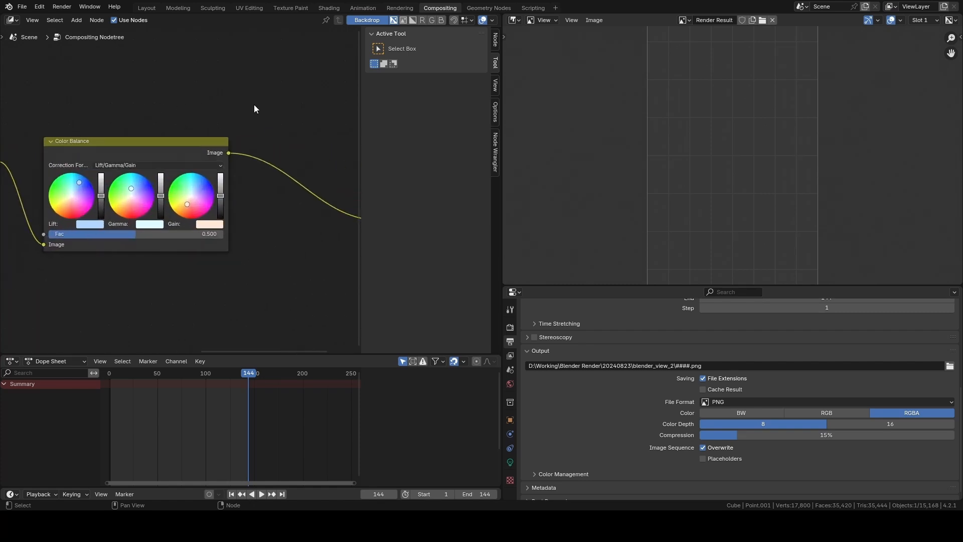
middle_drag(254, 108, 191, 164)
click(146, 7)
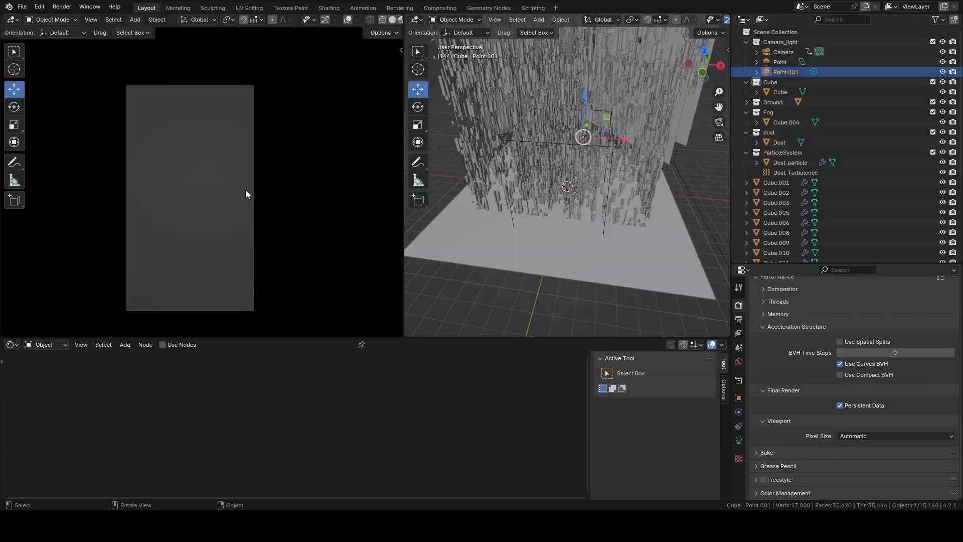